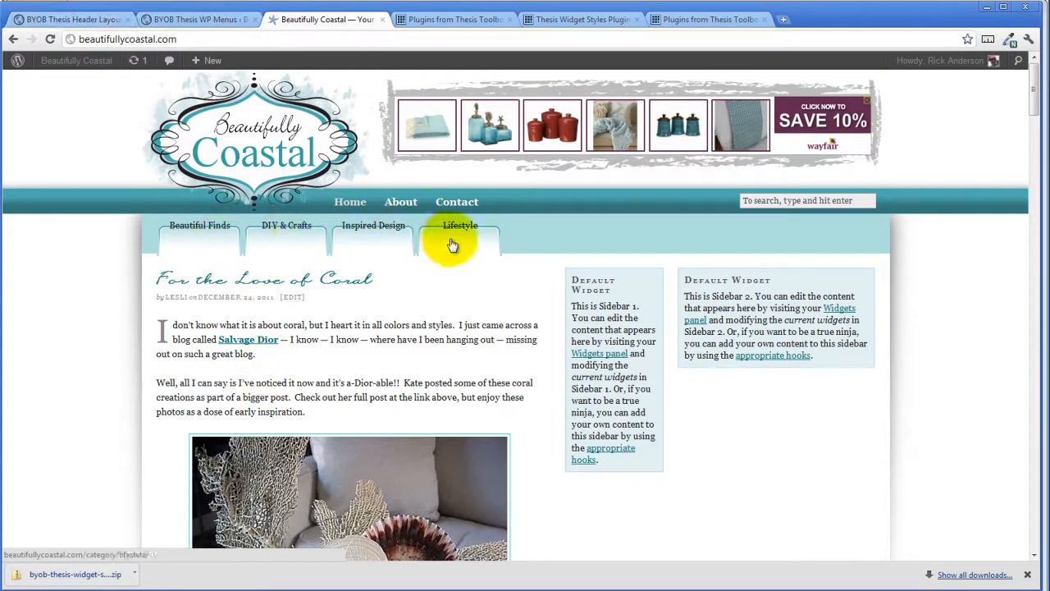
- In the Thesis Design Options, set the nav menu font size to 14 pt
left_click(74, 18)
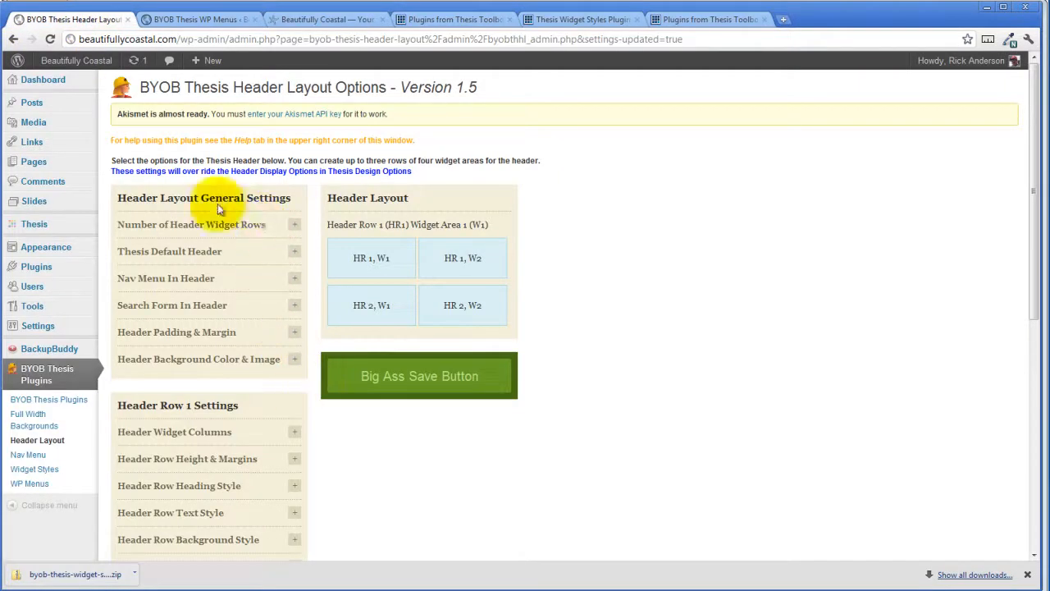
mouse_move(47, 229)
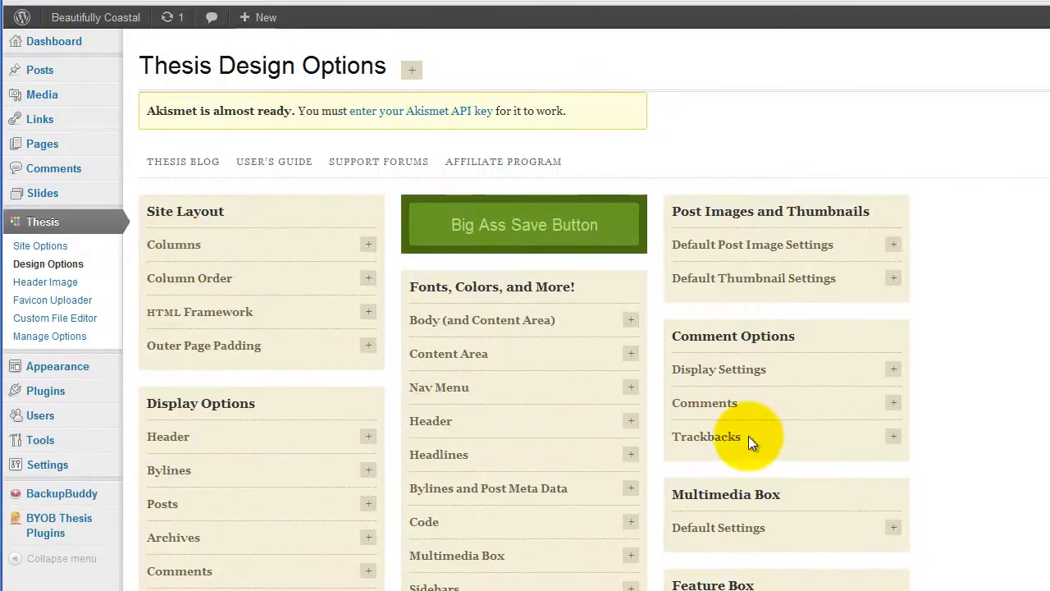
left_click(631, 388)
scroll(560, 375, "down", 4)
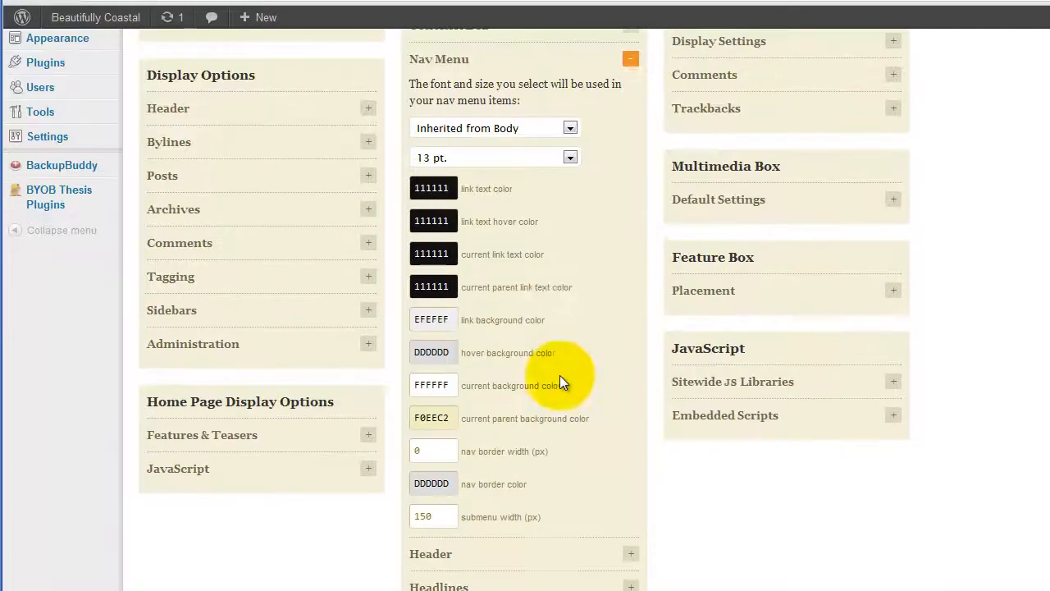
left_click(577, 160)
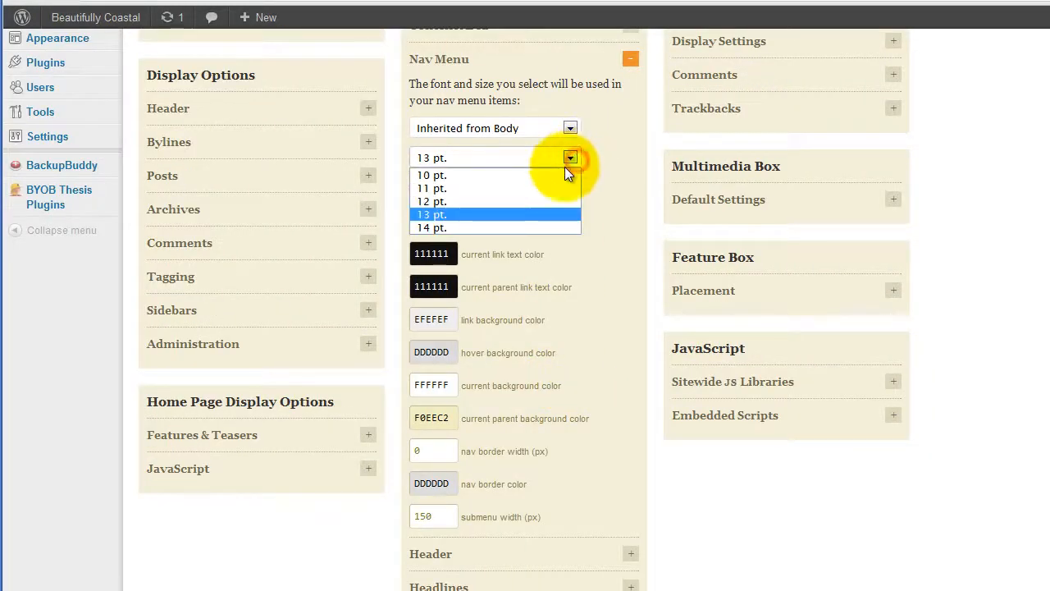
left_click(492, 225)
- Save the design options and reload the Beautifully Coastal site to check the menu text size
scroll(599, 398, "up", 4)
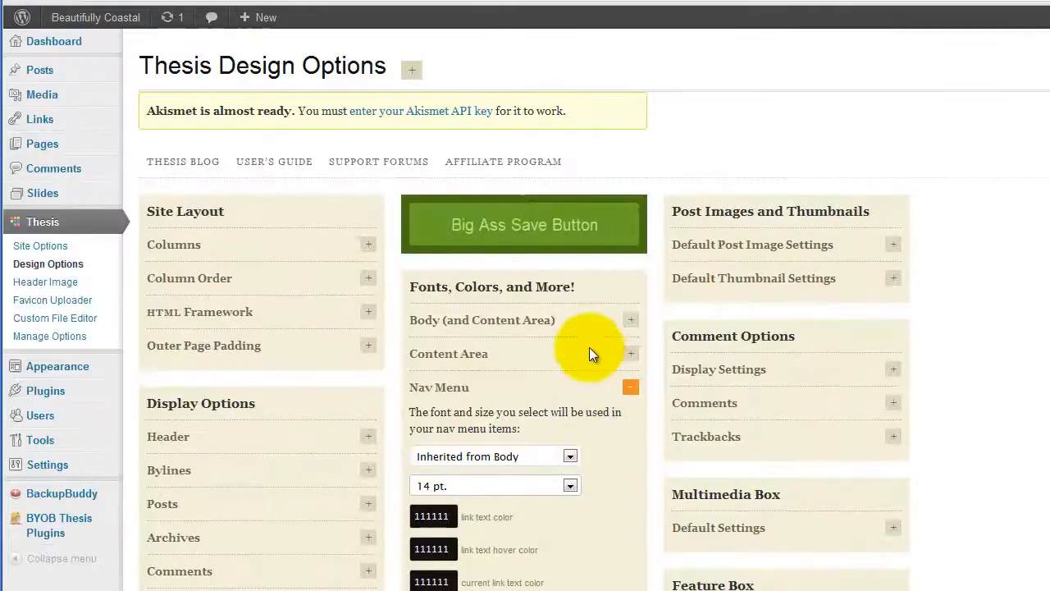
left_click(537, 233)
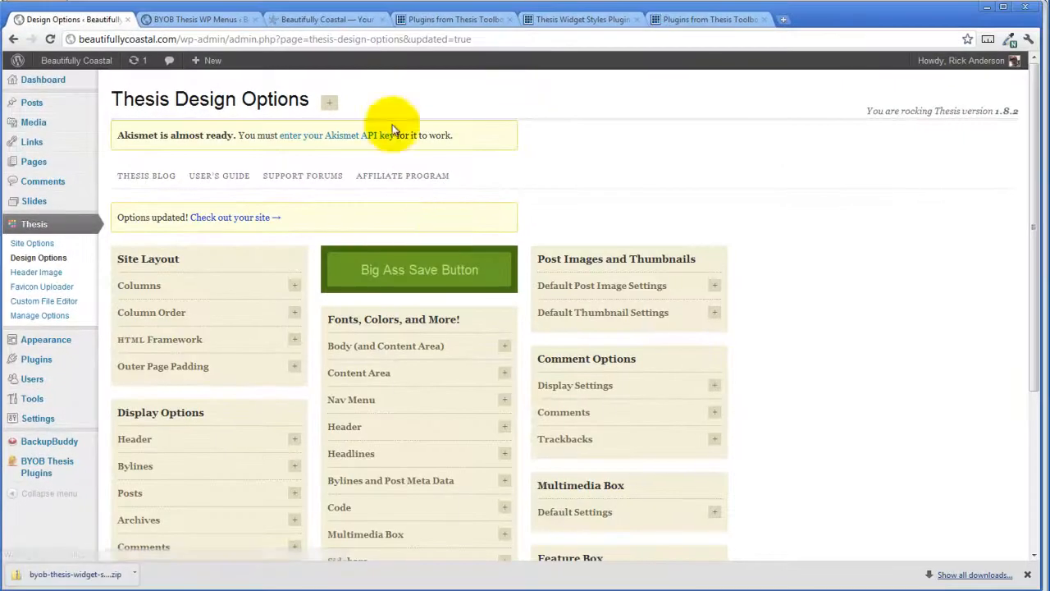
left_click(307, 17)
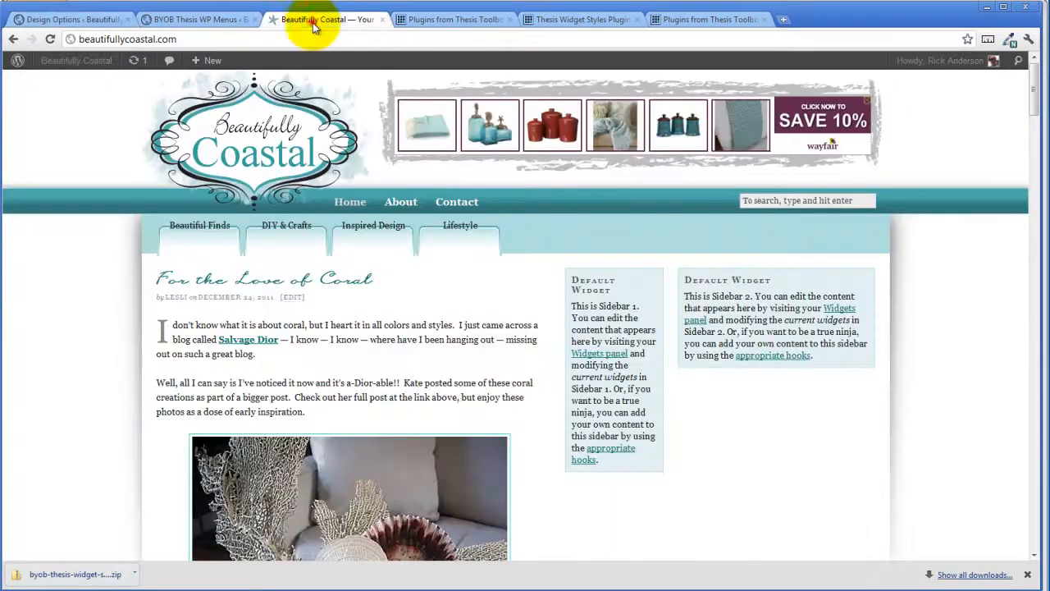
left_click(47, 39)
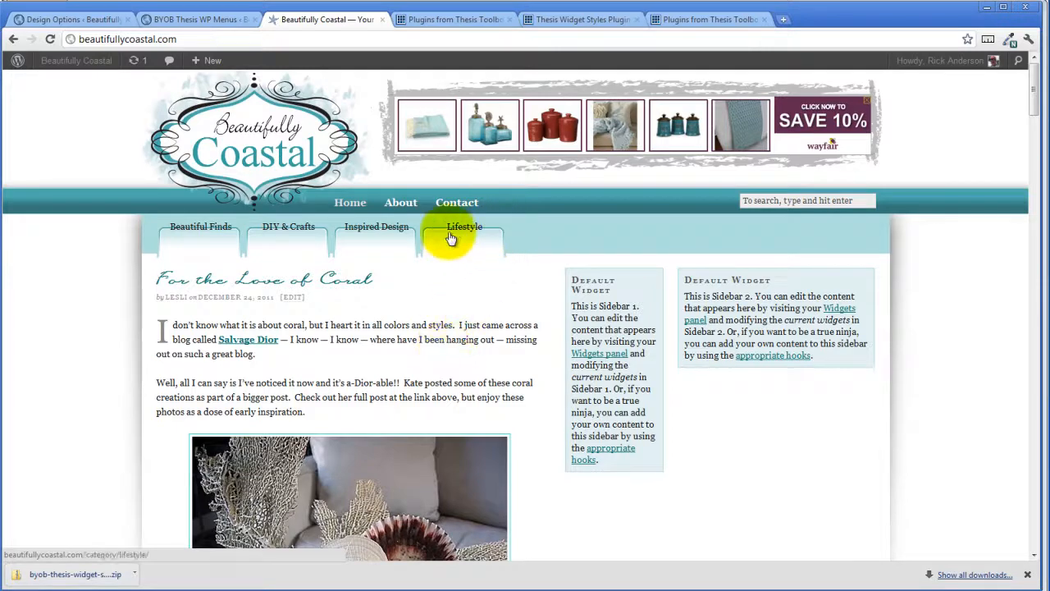
- Open the BYOB Thesis Nav Menu options and review the Thesis defaults under Nav Menu Text Styling
left_click(189, 21)
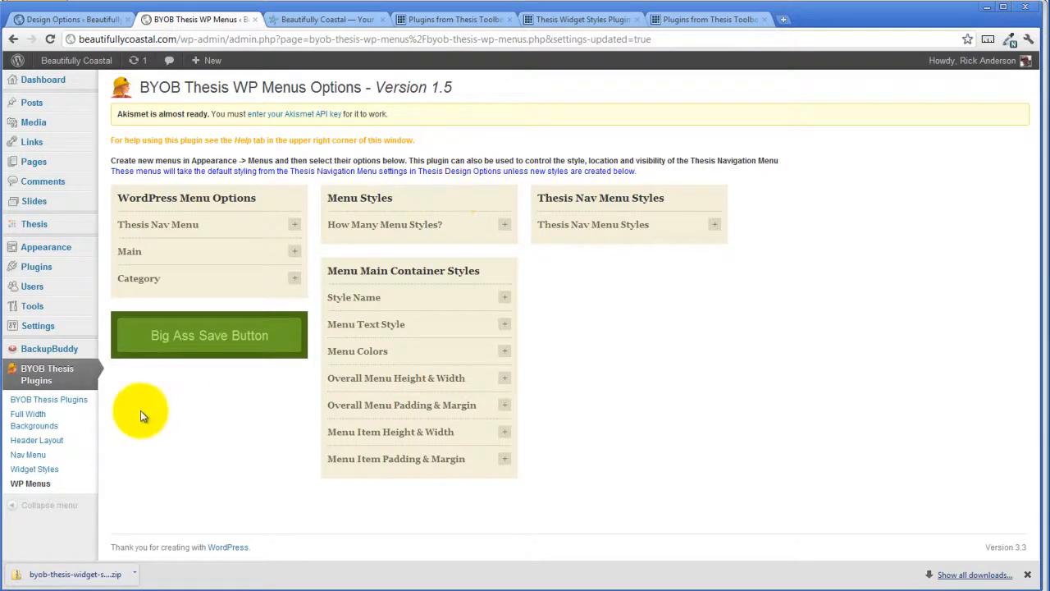
left_click(24, 455)
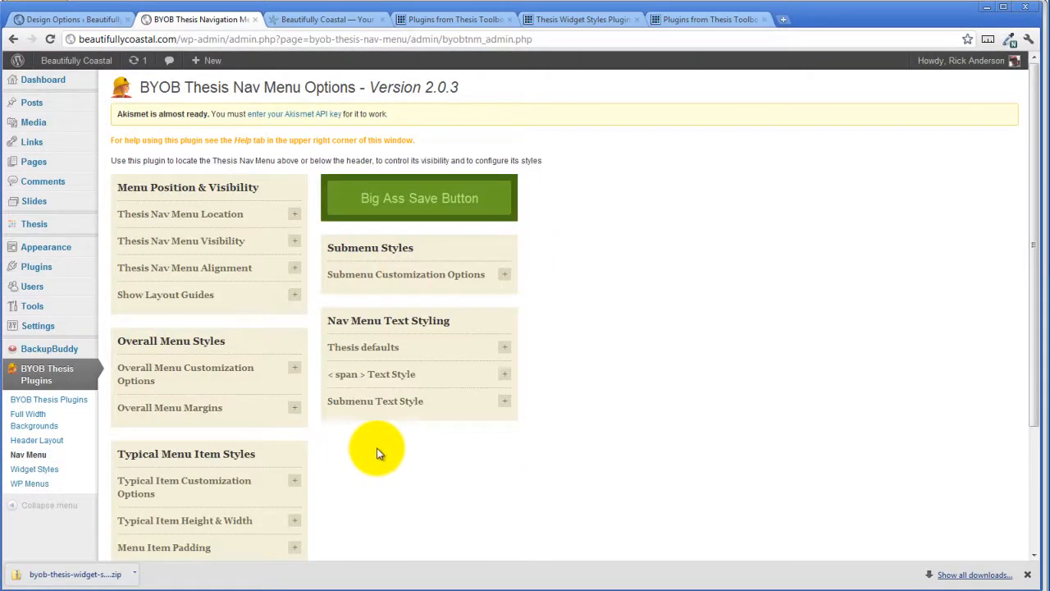
left_click(505, 354)
scroll(511, 347, "down", 2)
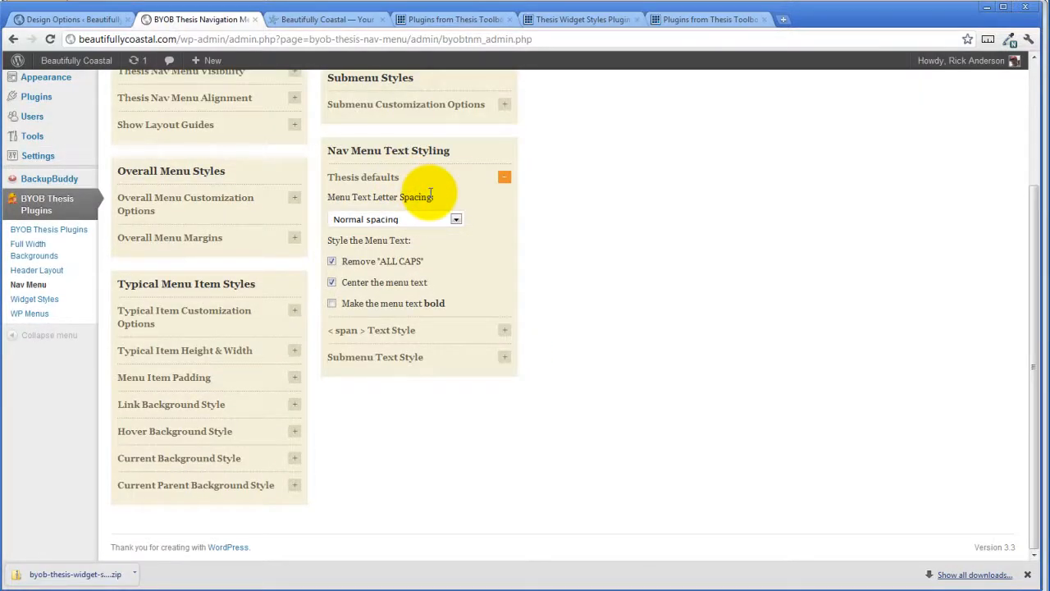
left_click(505, 178)
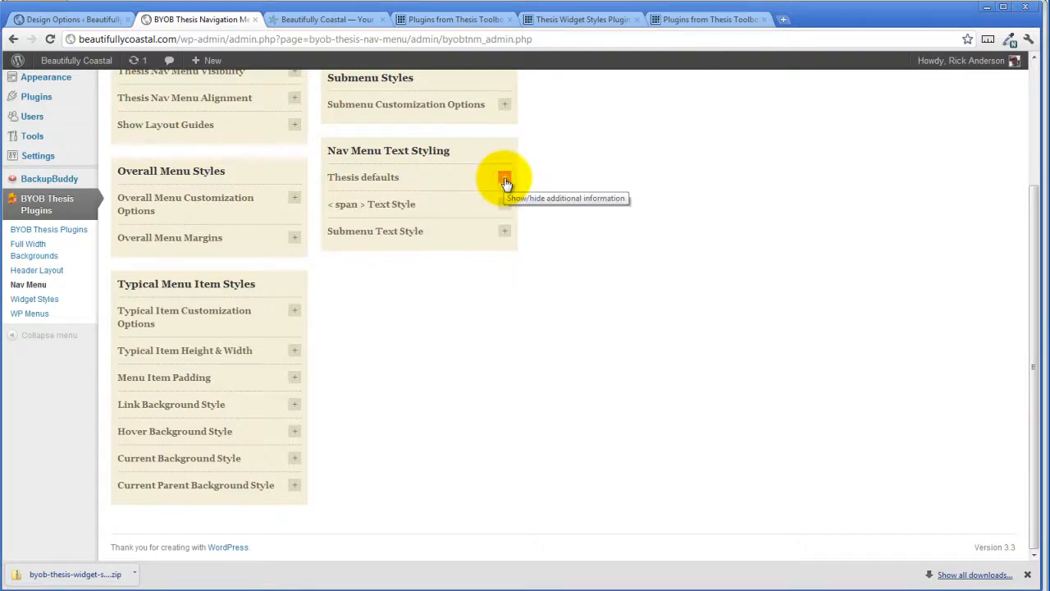
scroll(506, 183, "up", 2)
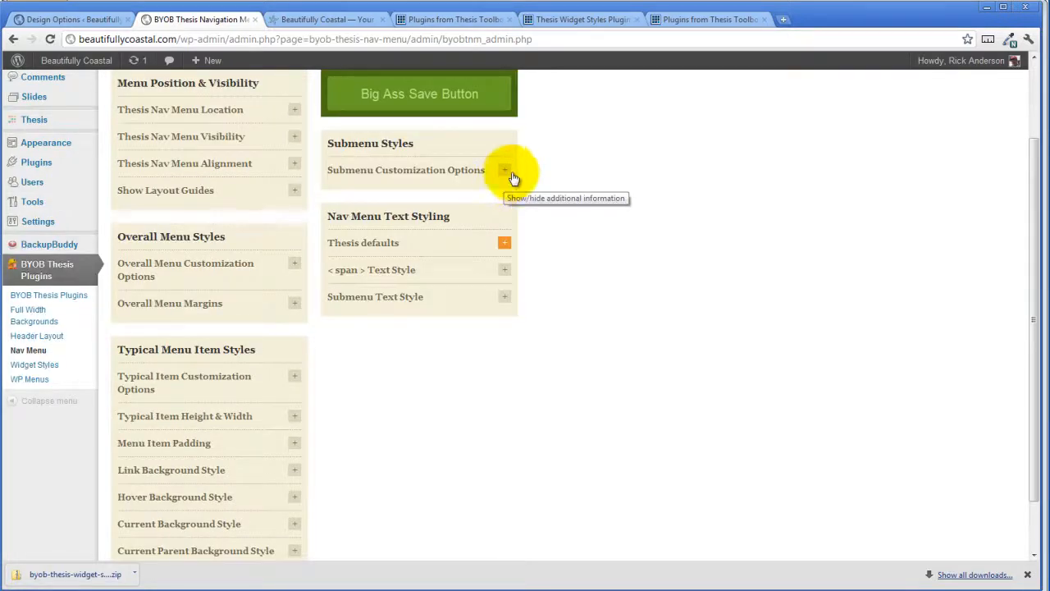
left_click(87, 18)
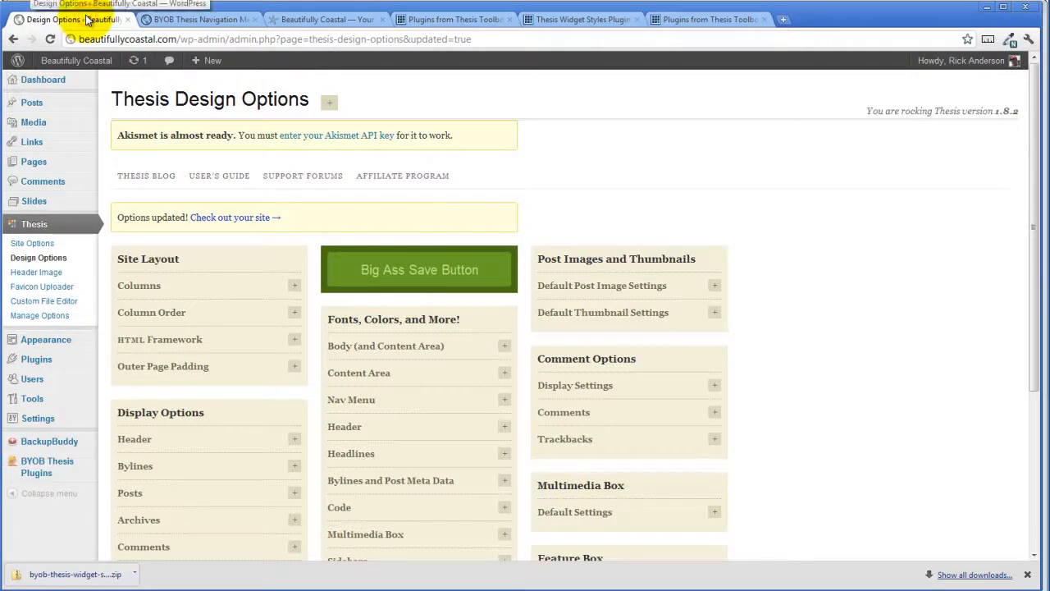
left_click(197, 19)
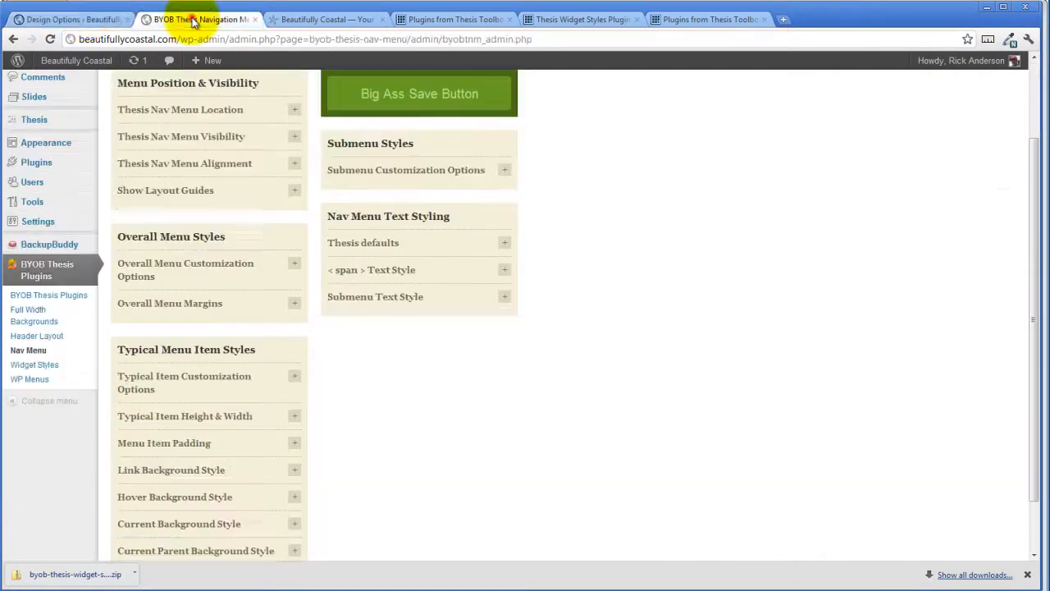
left_click(348, 20)
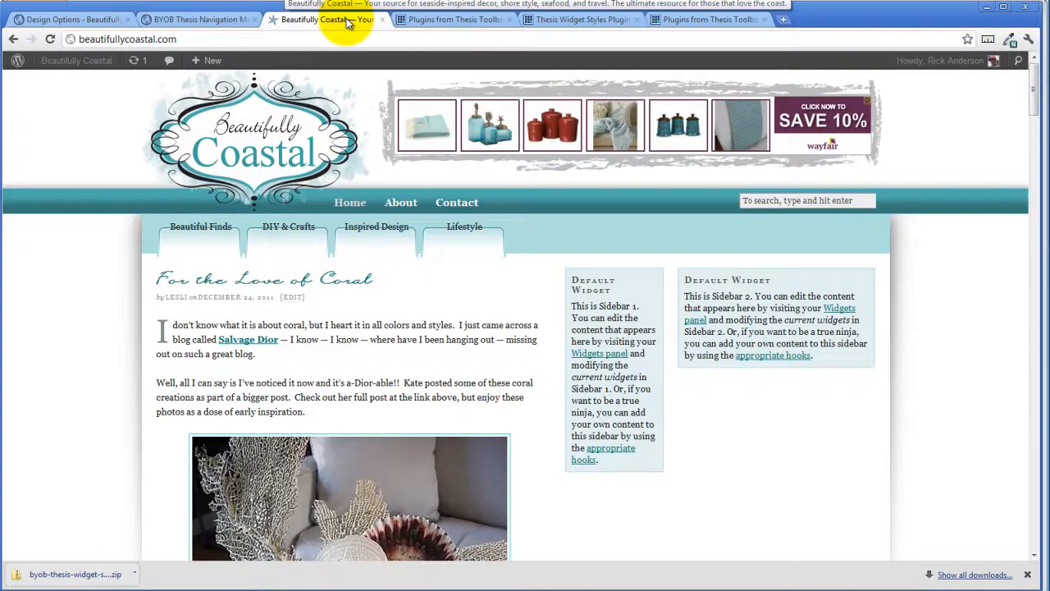
- In the BYOB Thesis Nav Menu options, set the Typical Item Height to 40 pixels
left_click(173, 20)
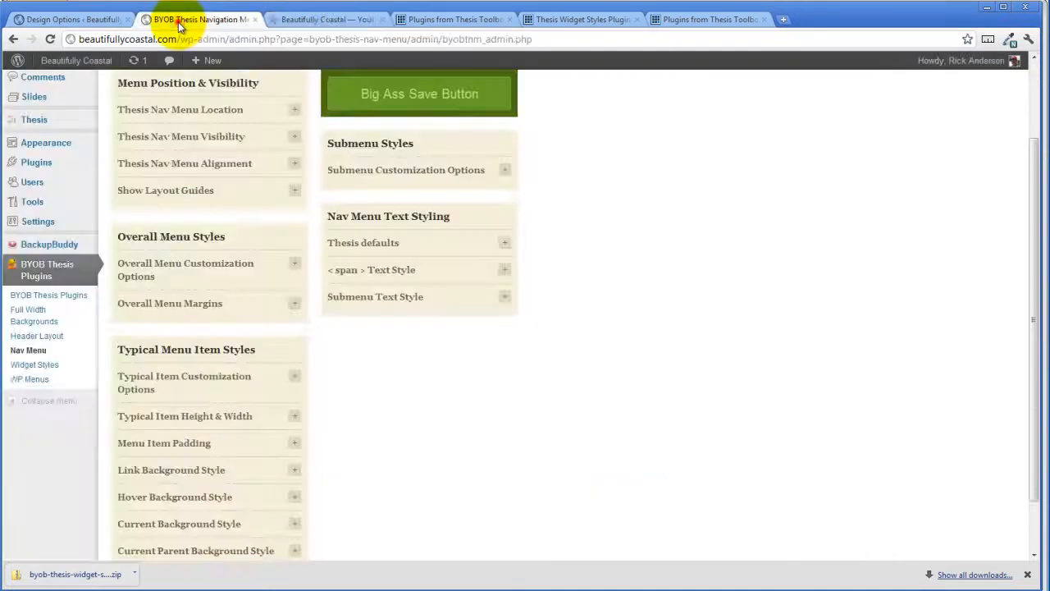
scroll(272, 349, "down", 2)
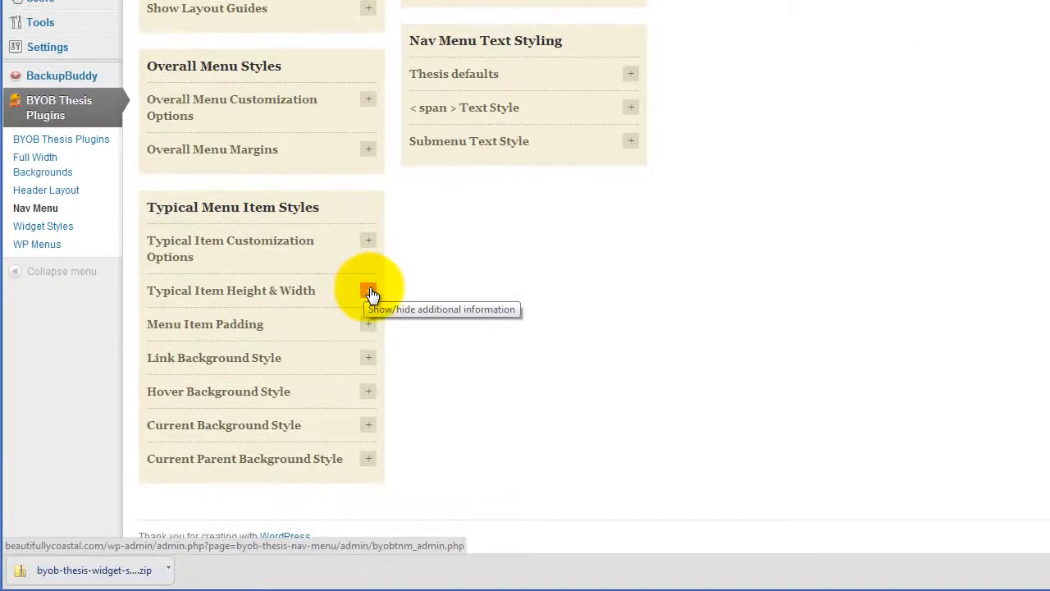
left_click(366, 292)
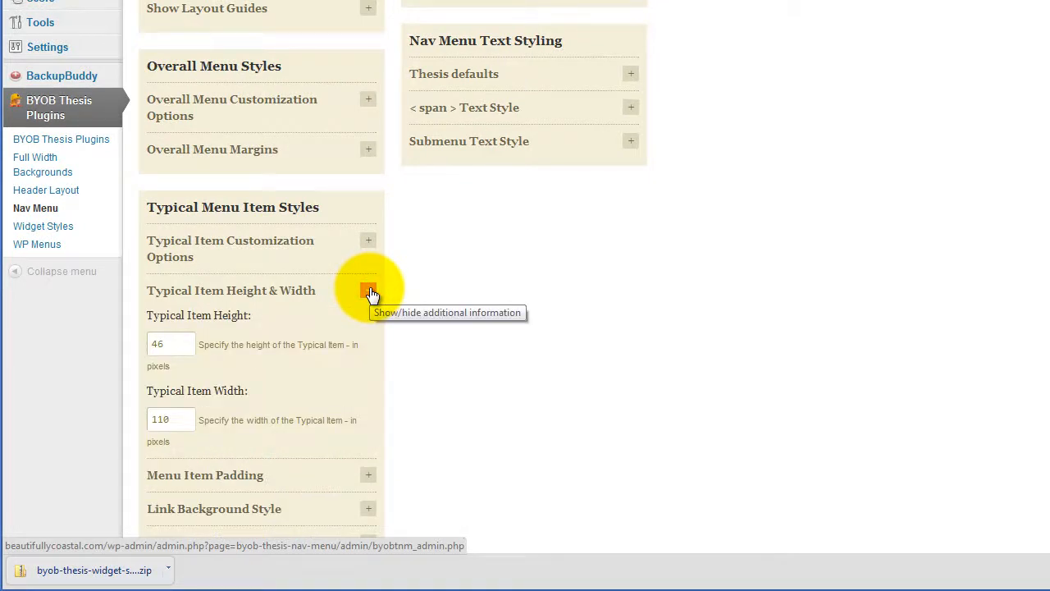
scroll(371, 293, "down", 1)
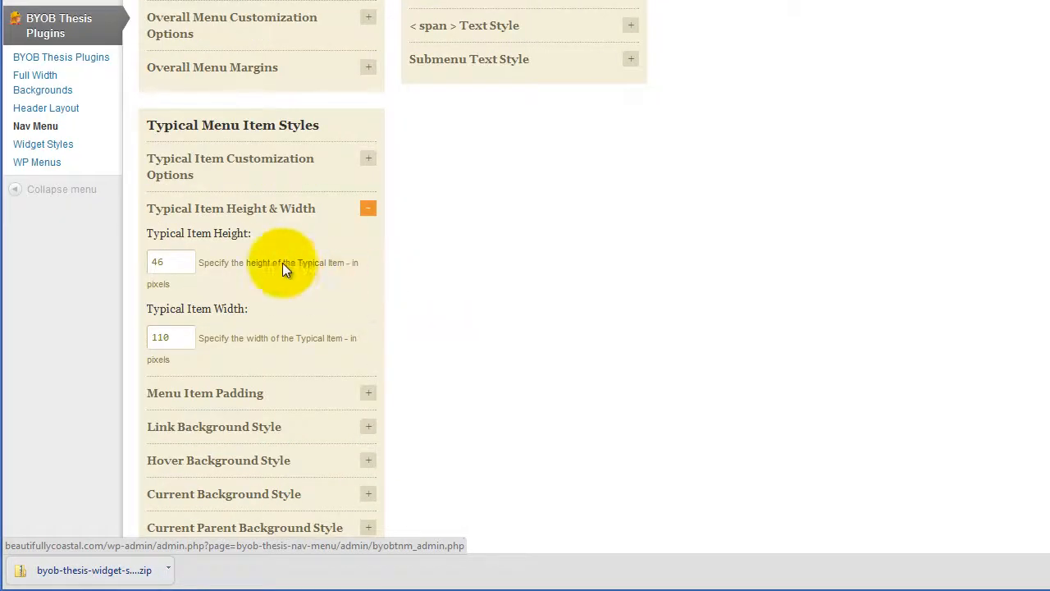
double_click(160, 262)
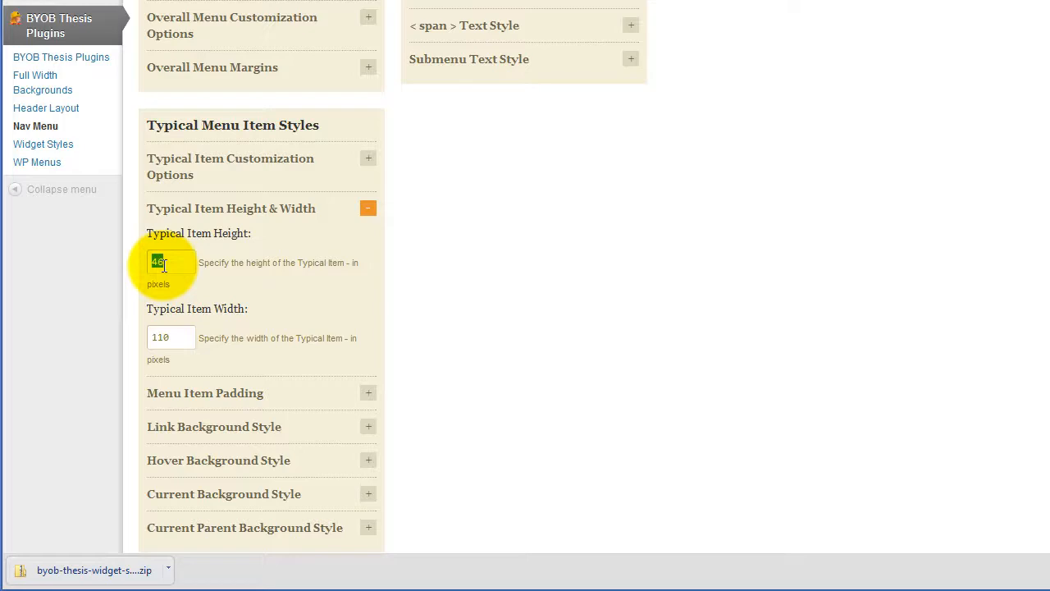
type("40")
left_click(279, 307)
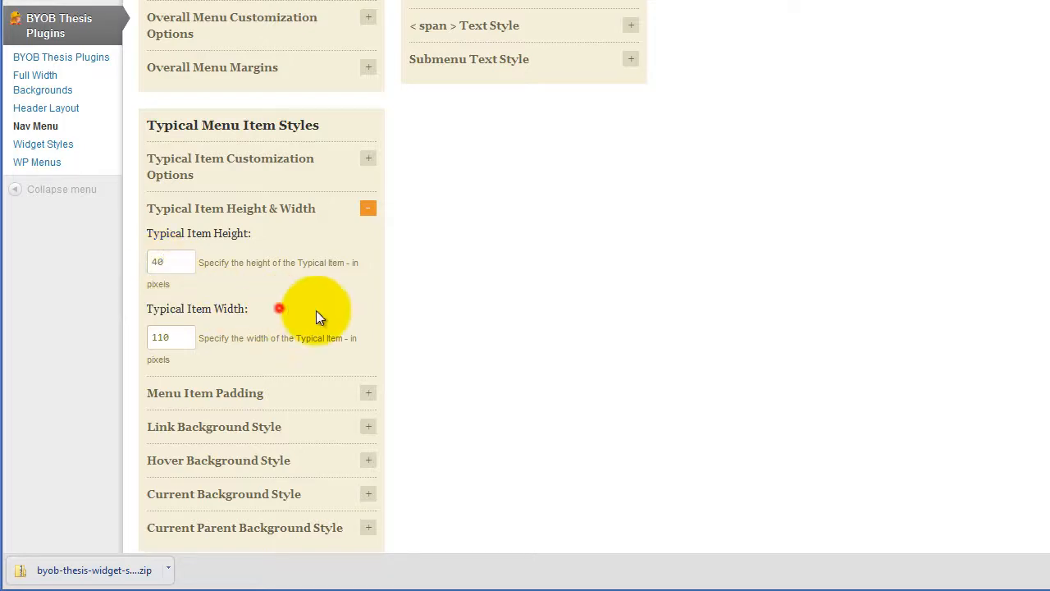
- Save the nav menu options and reload the site to check the new tab height
scroll(387, 265, "up", 3)
left_click(505, 105)
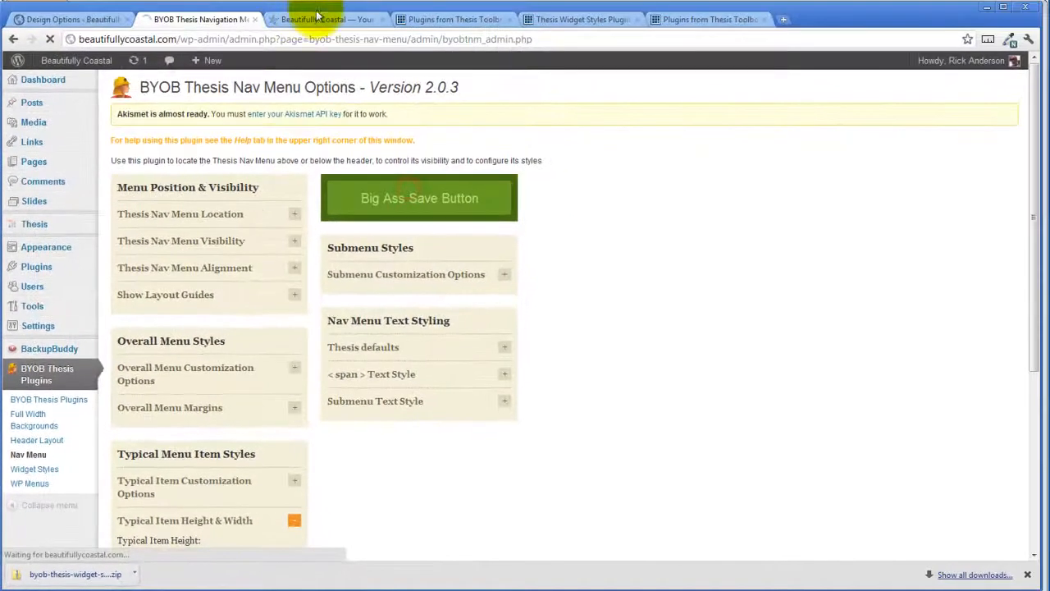
left_click(328, 19)
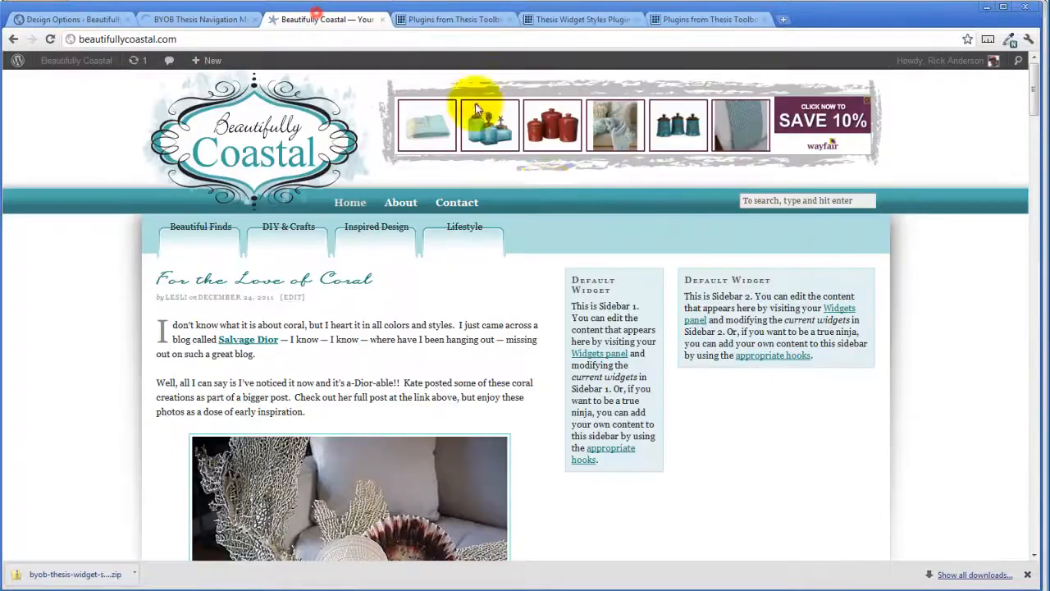
left_click(51, 39)
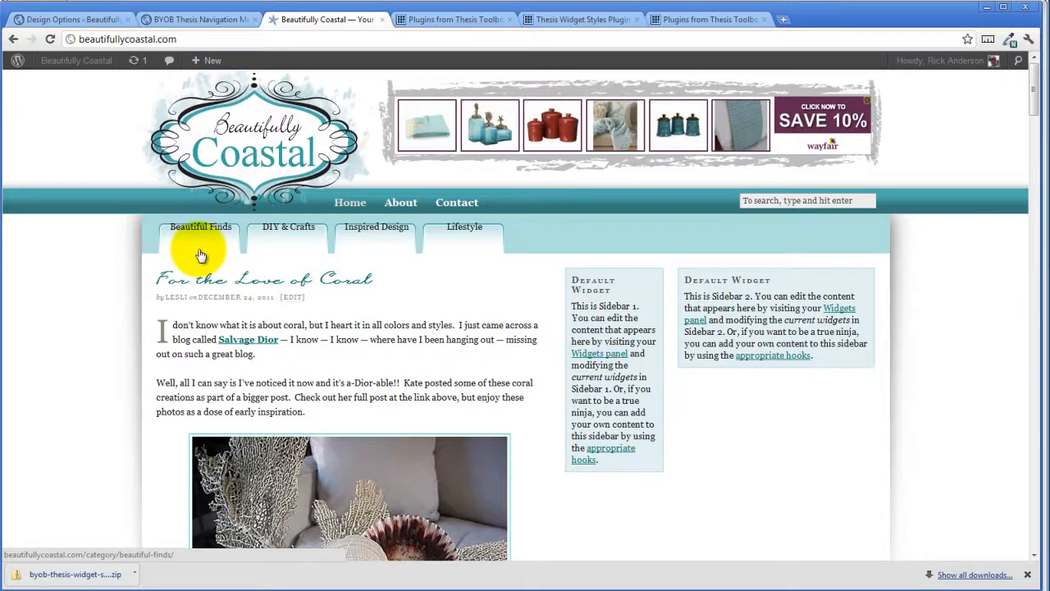
- Set the Typical Item Top Padding to 12 pixels in the nav menu's Menu Item Padding options
left_click(205, 20)
scroll(244, 378, "down", 3)
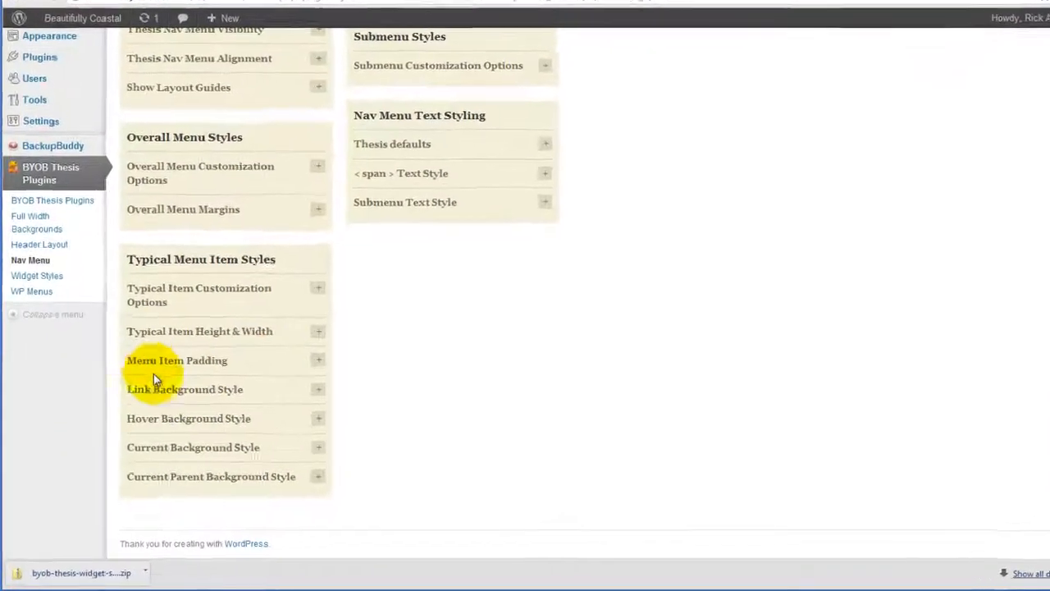
left_click(297, 378)
scroll(386, 327, "down", 2)
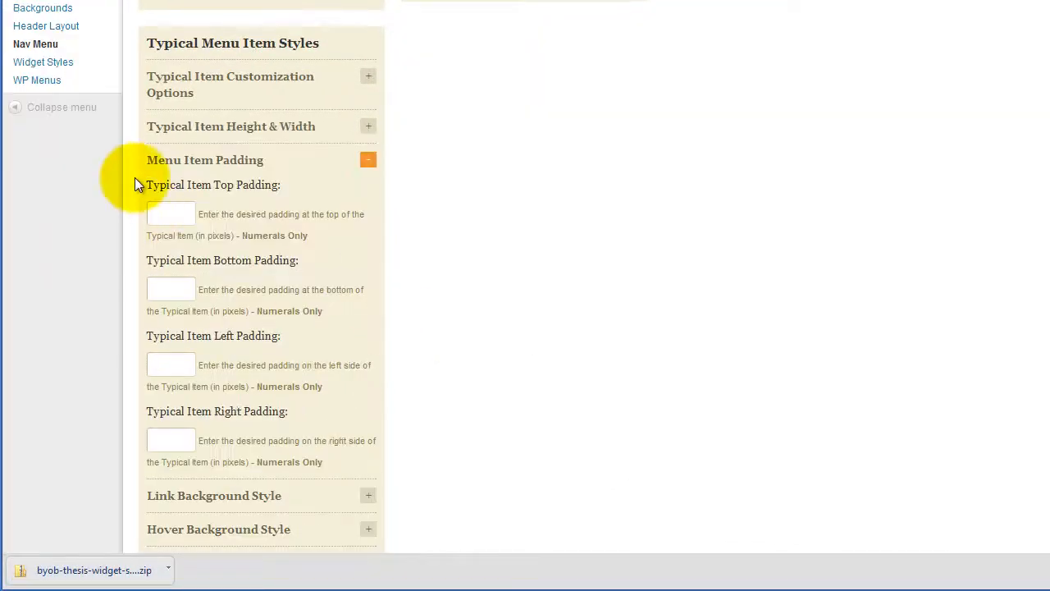
left_click(157, 213)
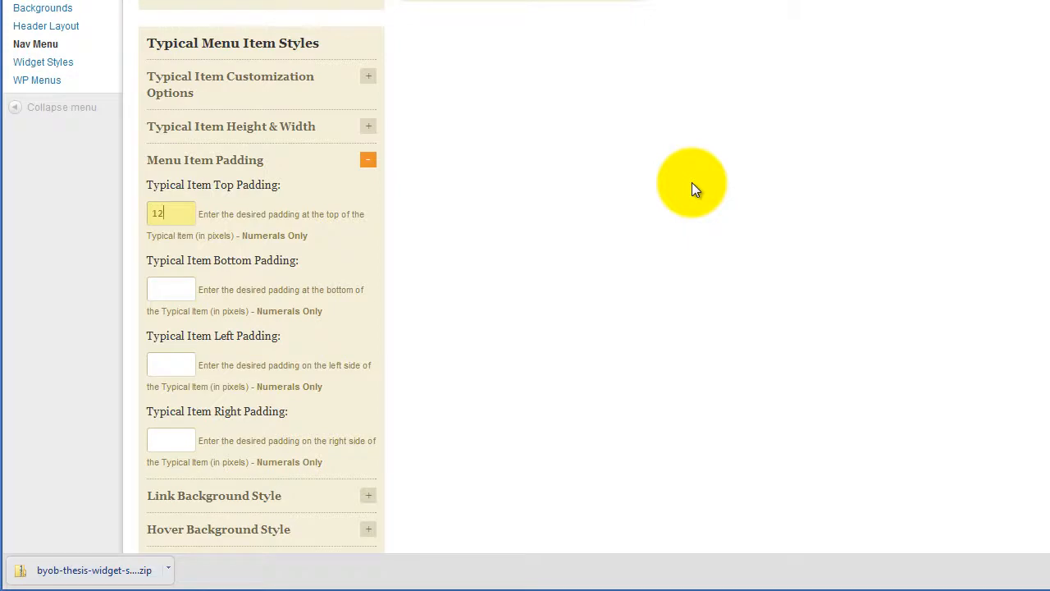
- Save the nav menu options and reload the site to check the text position in the tabs
scroll(670, 225, "up", 5)
left_click(428, 96)
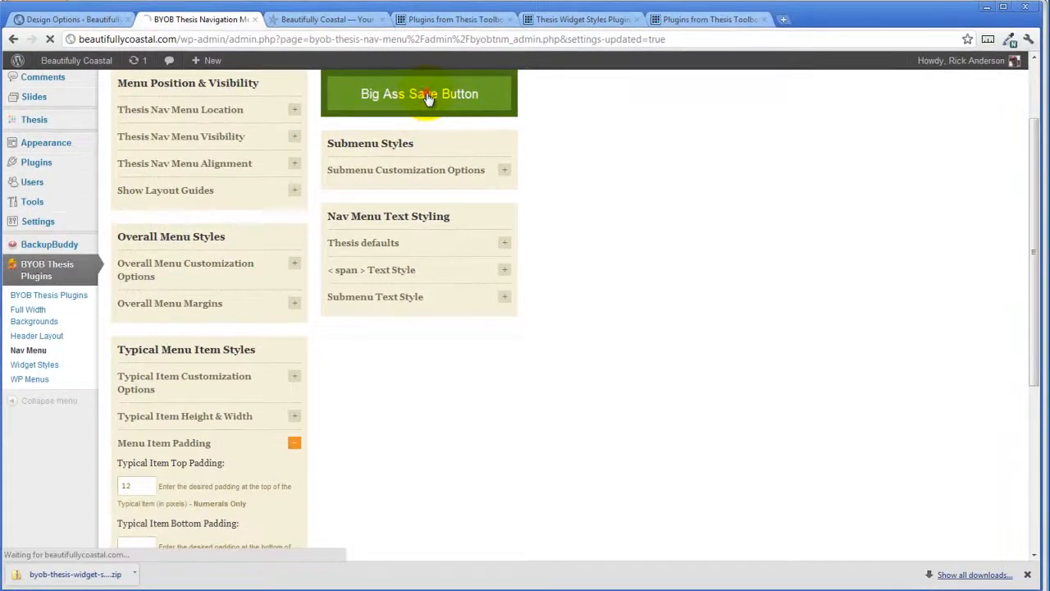
left_click(331, 20)
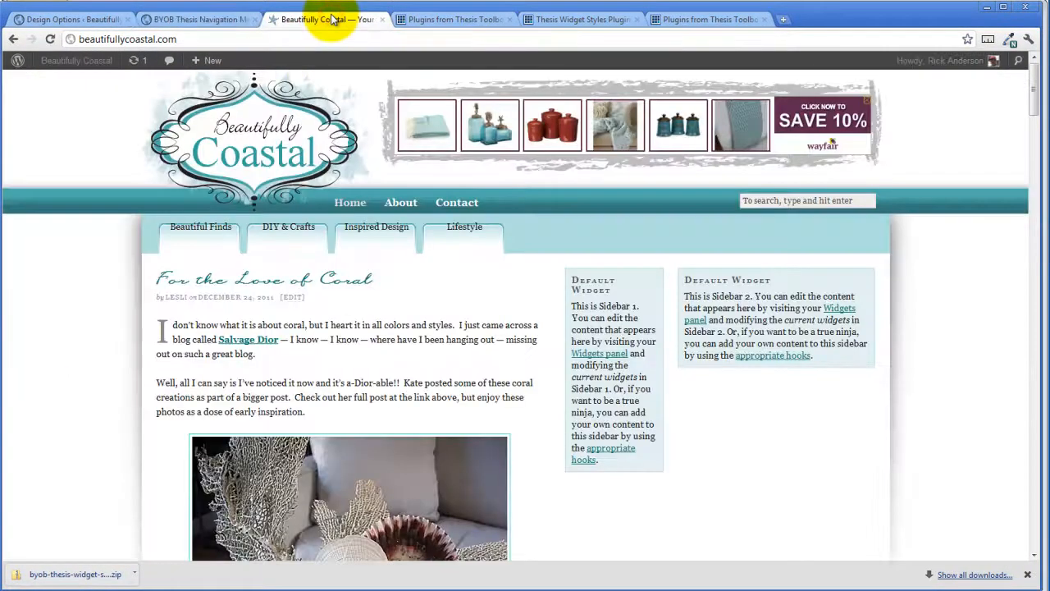
left_click(51, 40)
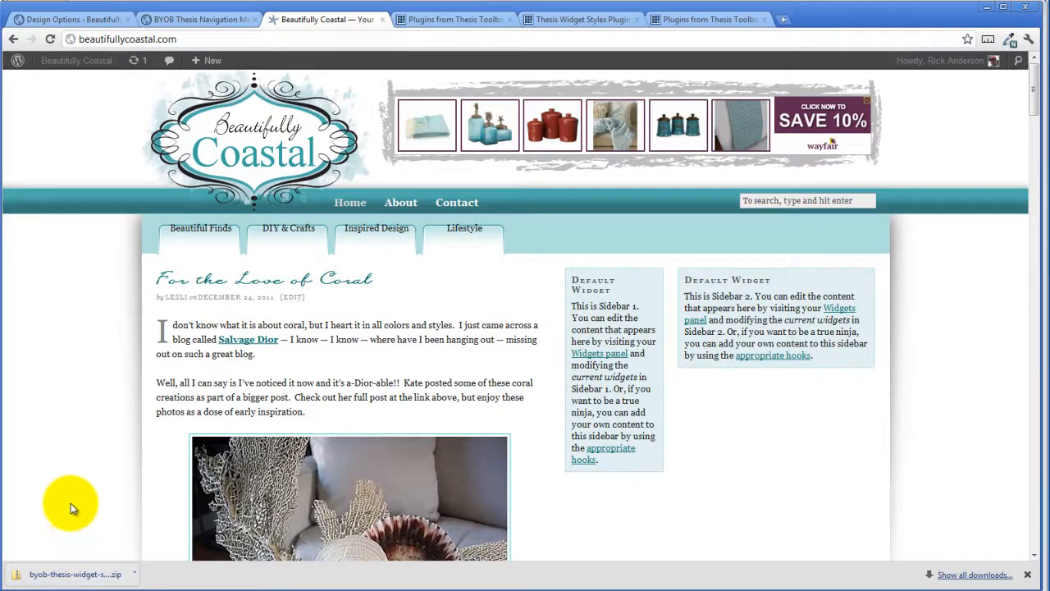
- Set the Typical Item Top Padding to 16 pixels in the BYOB nav menu's Menu Item Padding options
left_click(214, 18)
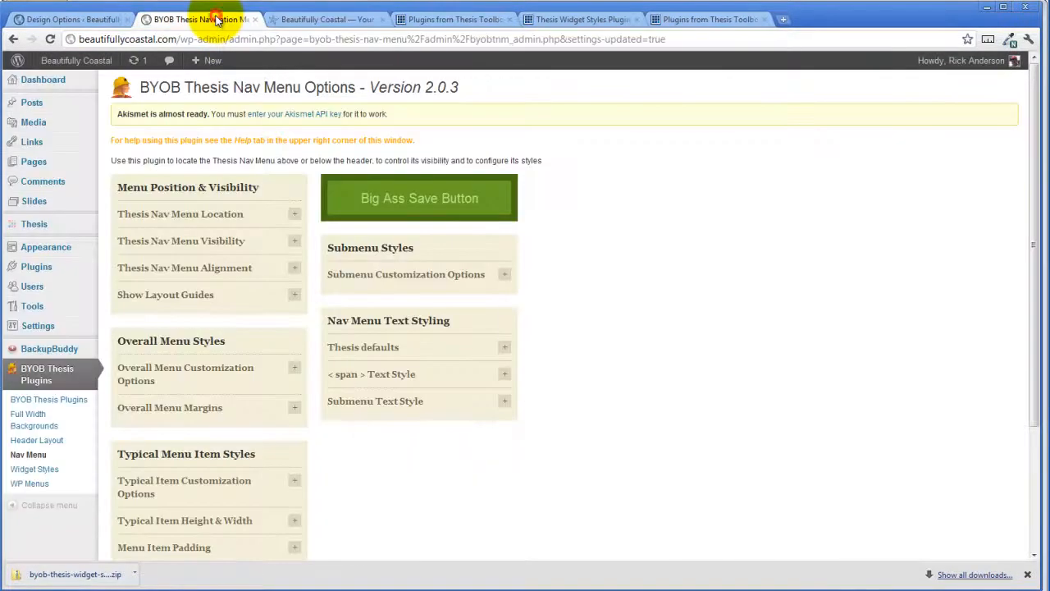
scroll(250, 384, "down", 3)
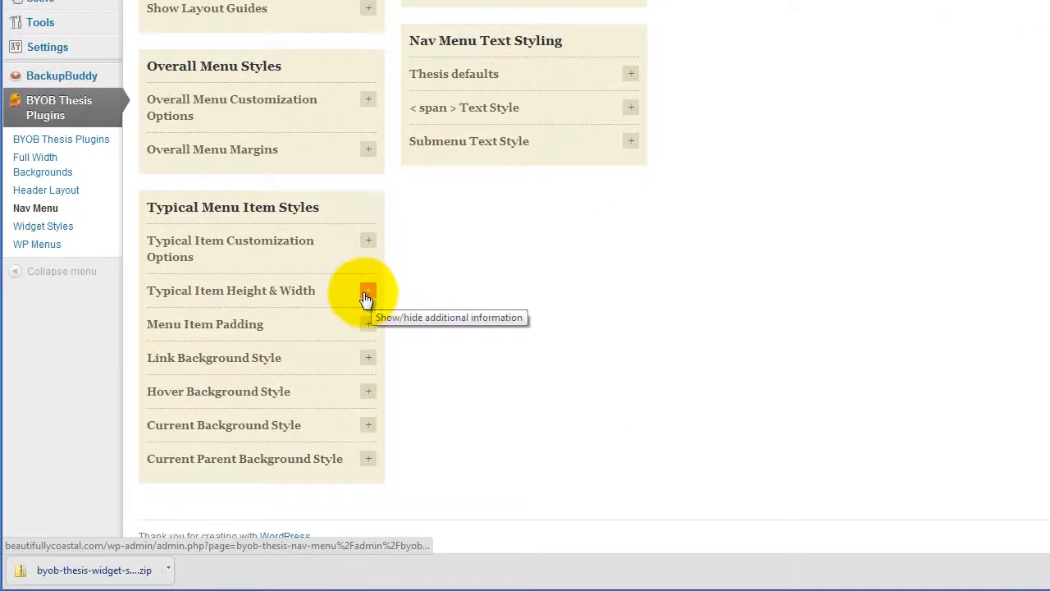
left_click(369, 323)
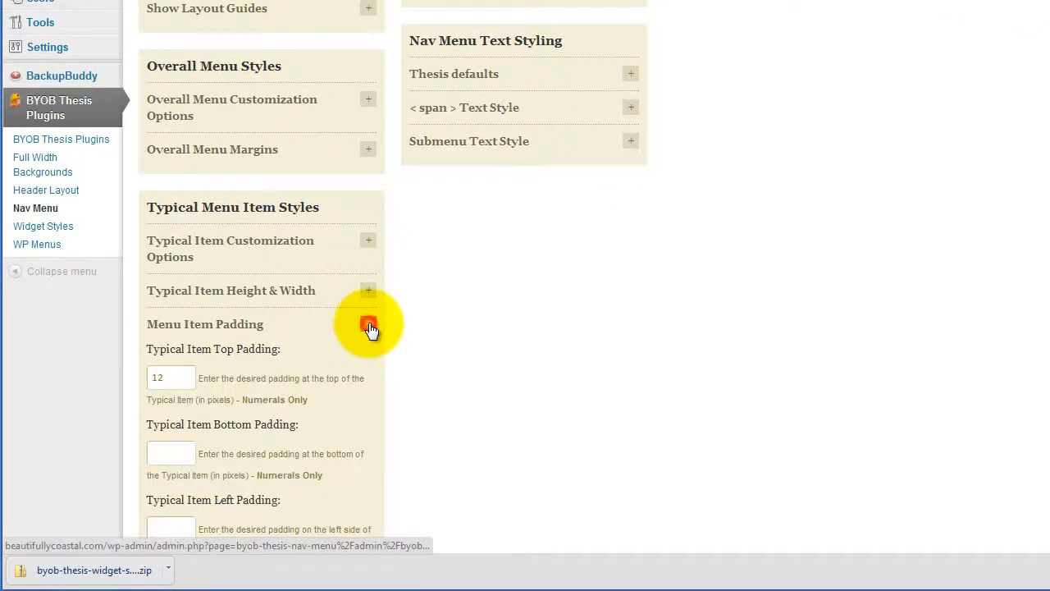
scroll(331, 318, "down", 2)
double_click(168, 215)
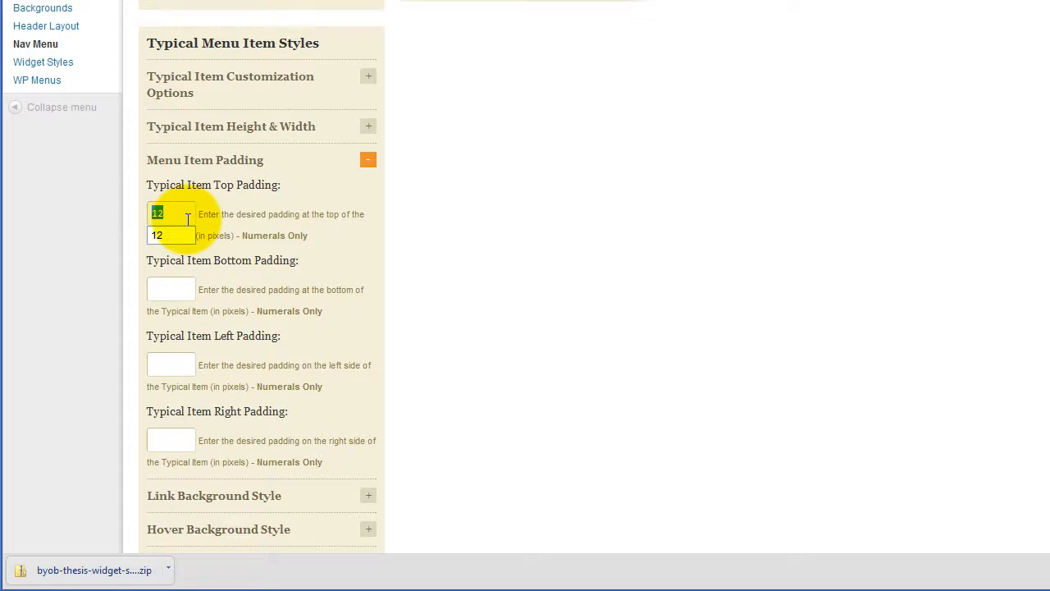
type("16")
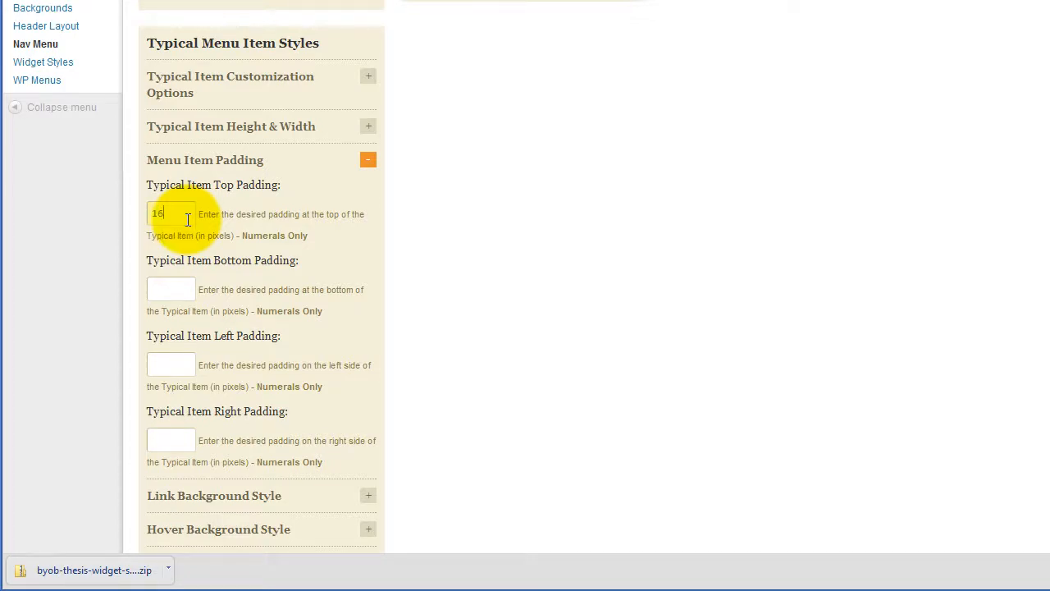
left_click(283, 204)
scroll(285, 194, "down", 1)
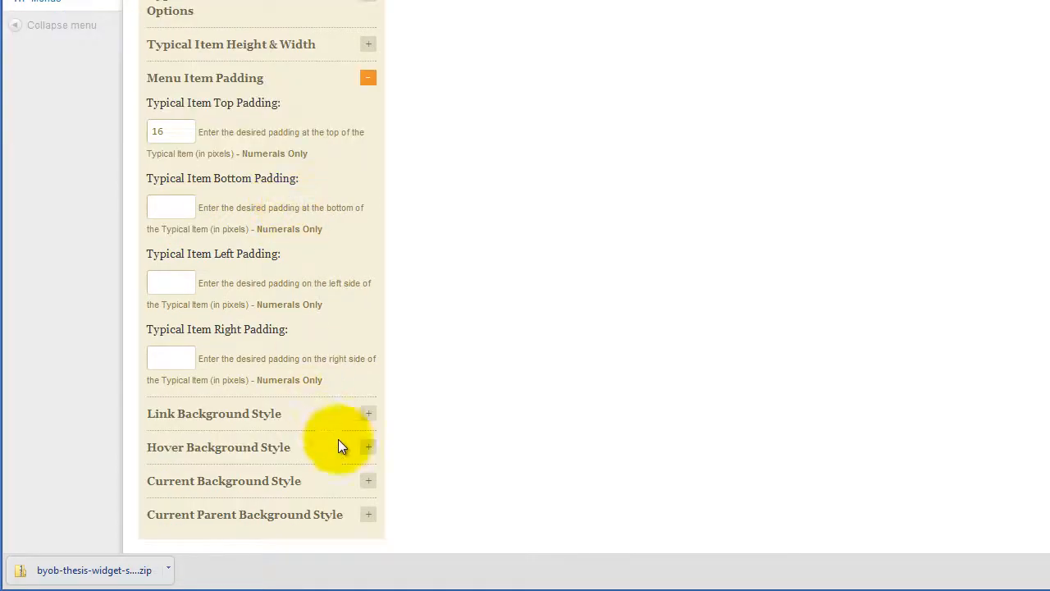
- Set the Typical Item Height to 28 pixels in the Typical Item Height & Width options
scroll(327, 415, "up", 2)
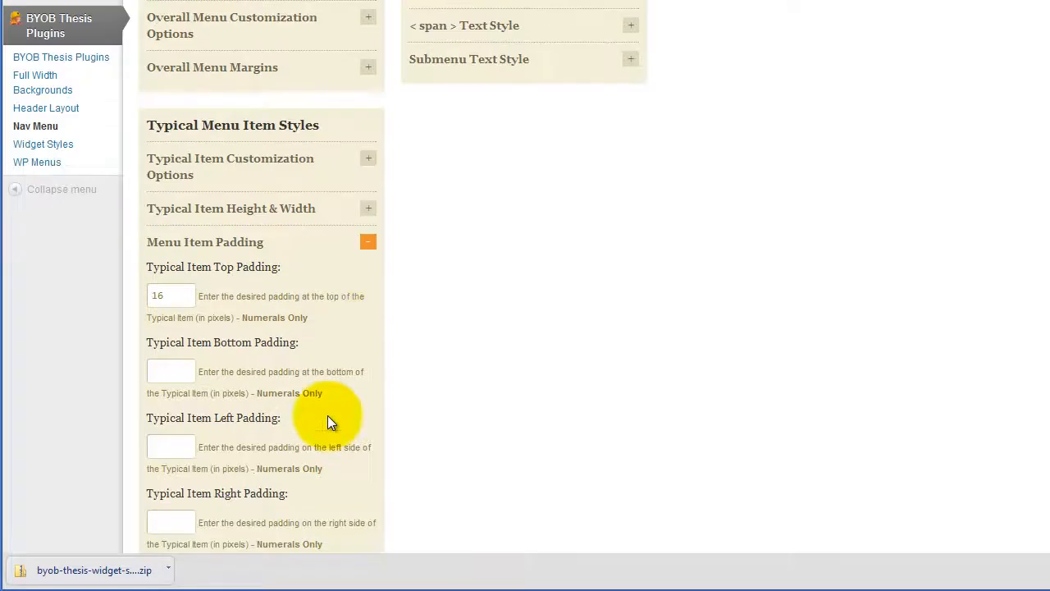
left_click(369, 208)
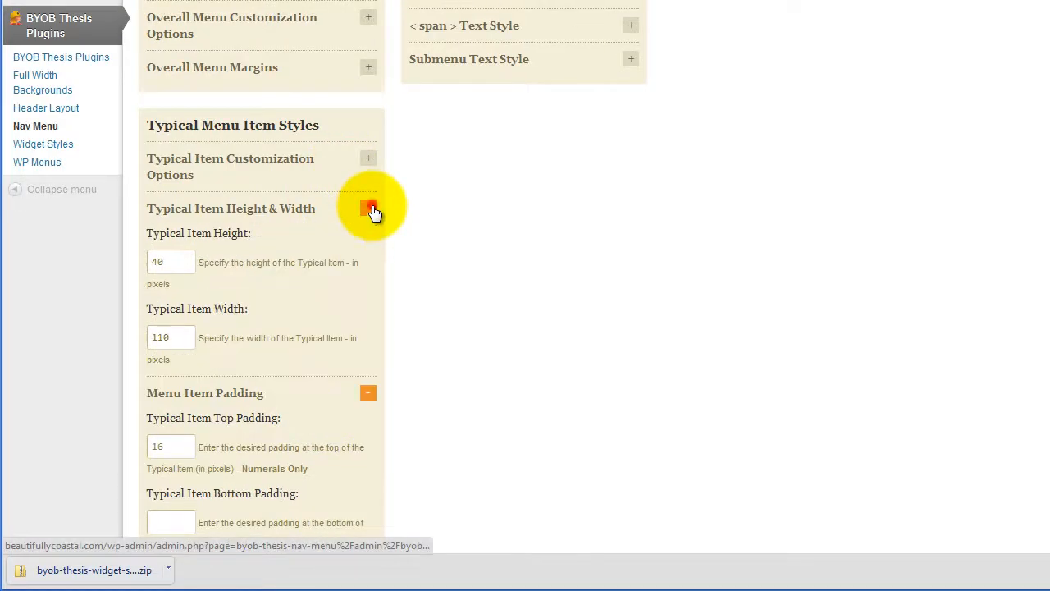
double_click(174, 263)
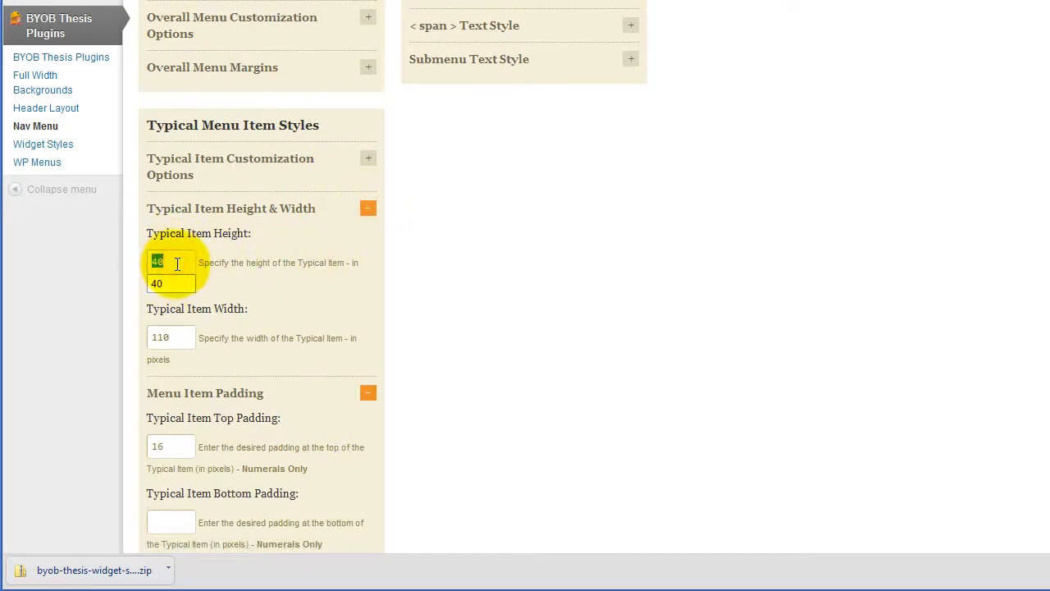
type("28")
left_click(281, 307)
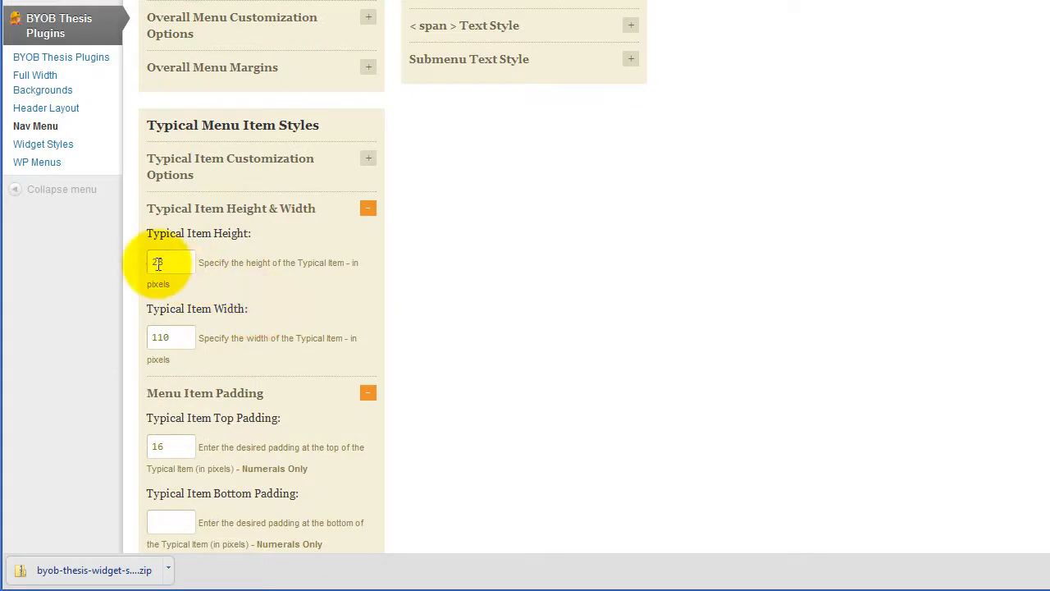
scroll(173, 266, "down", 1)
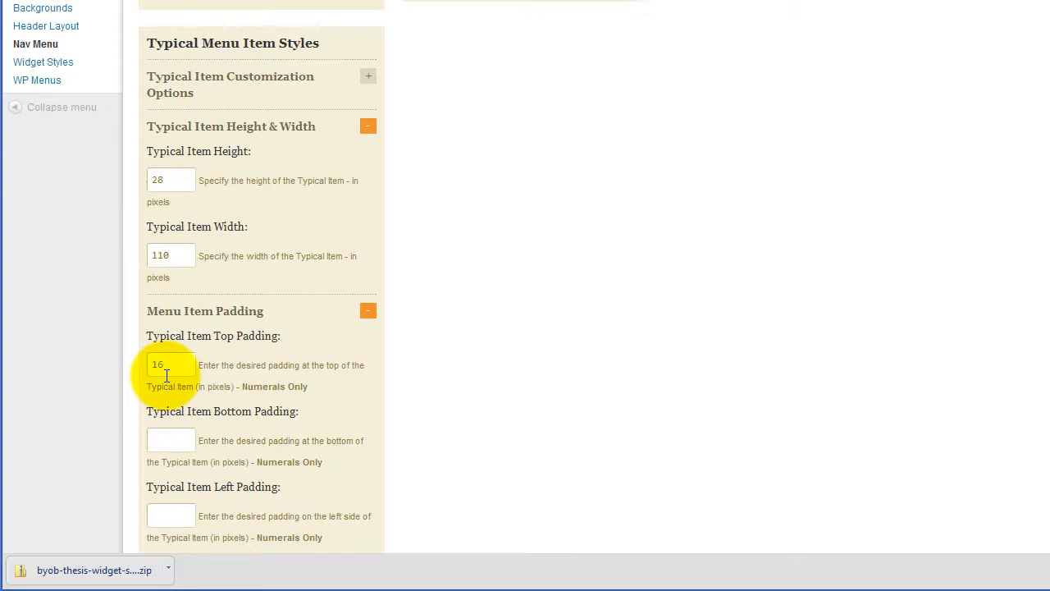
- Save the nav menu options and reload the Beautifully Coastal site to check the tabs' height and text position
scroll(394, 314, "up", 3)
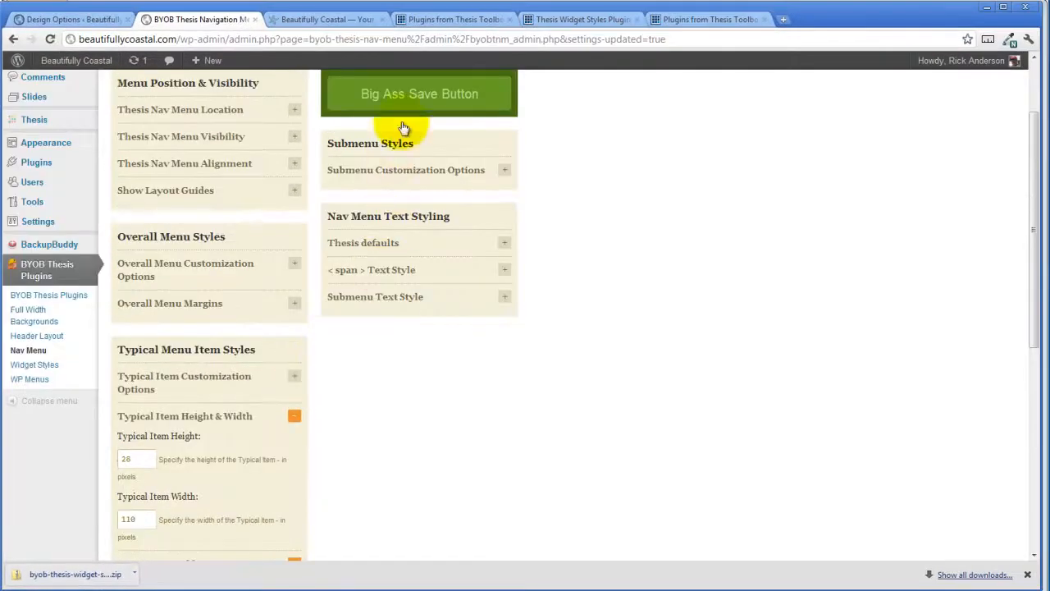
left_click(415, 94)
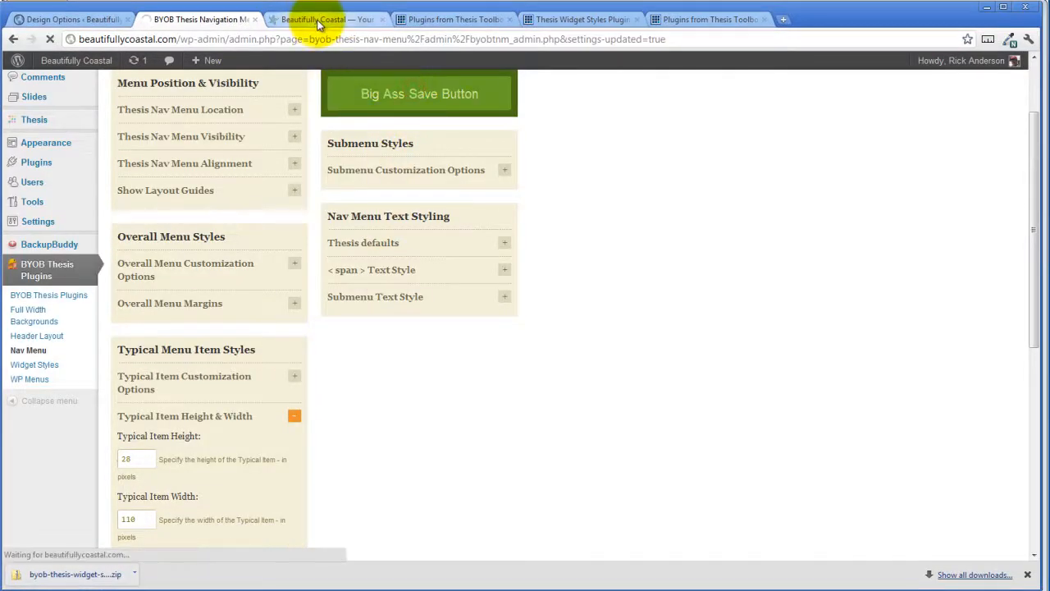
left_click(318, 19)
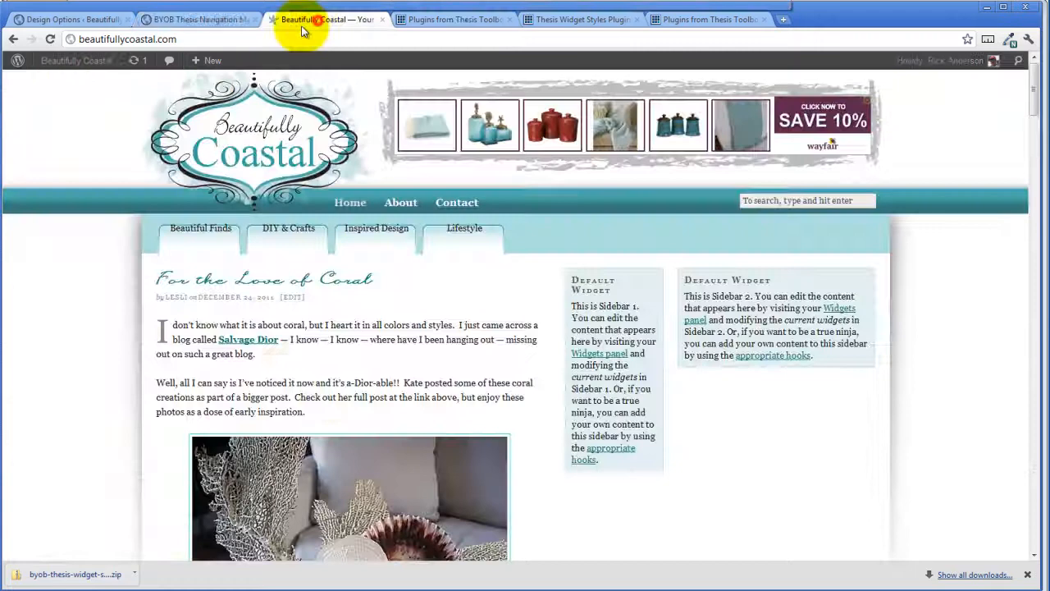
left_click(50, 39)
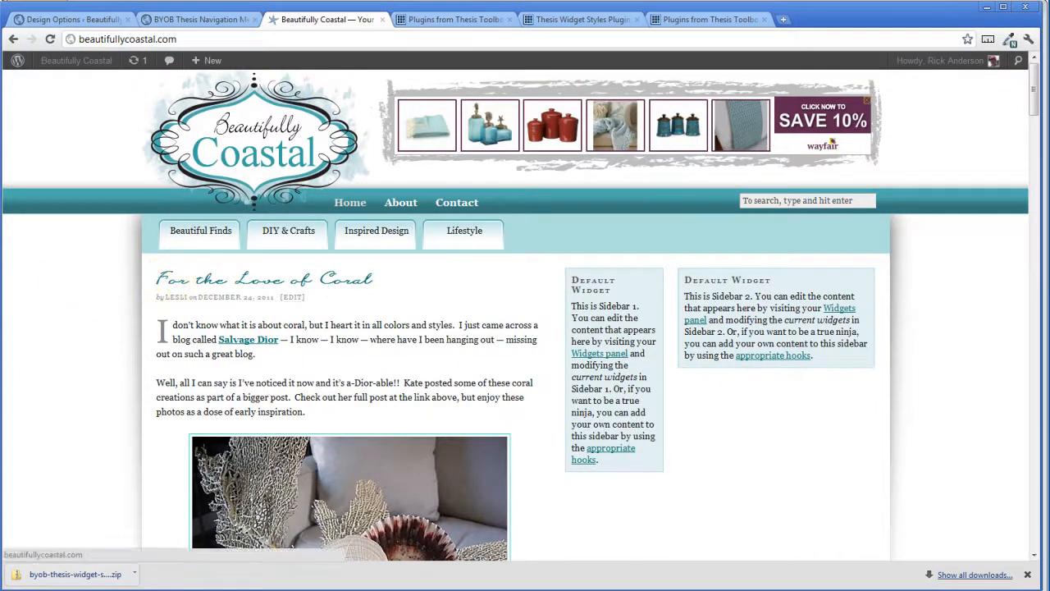
- Back in the BYOB Thesis Nav Menu options, set the Typical Item Height to 32 pixels
left_click(205, 20)
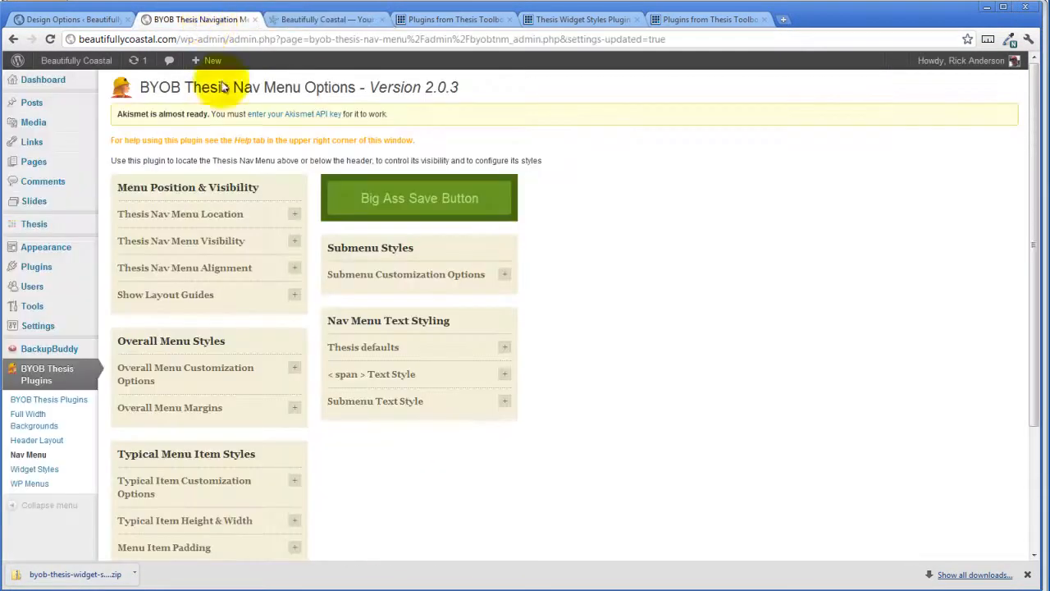
scroll(368, 492, "down", 3)
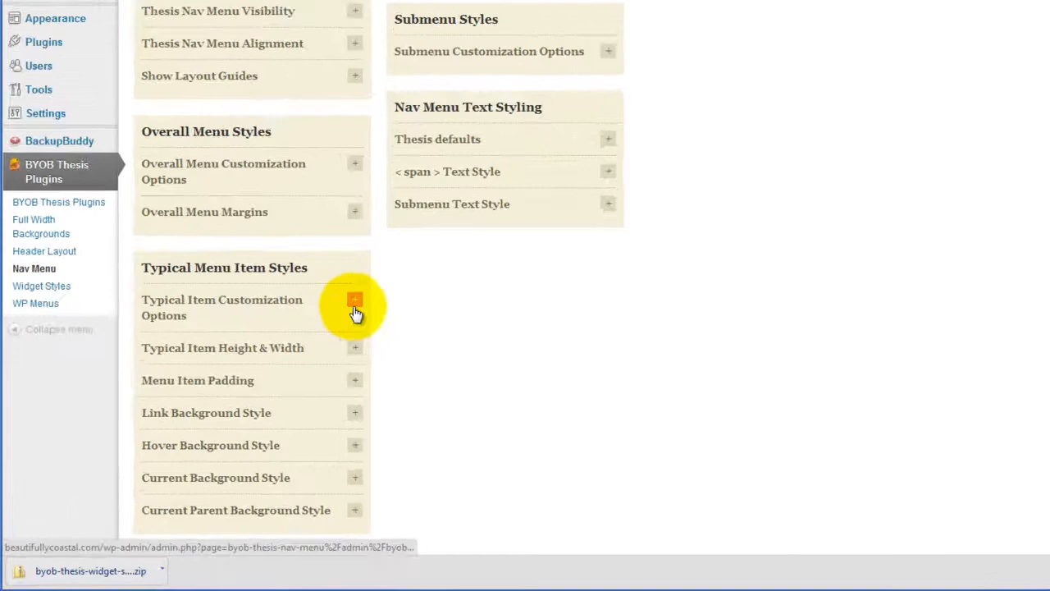
left_click(355, 303)
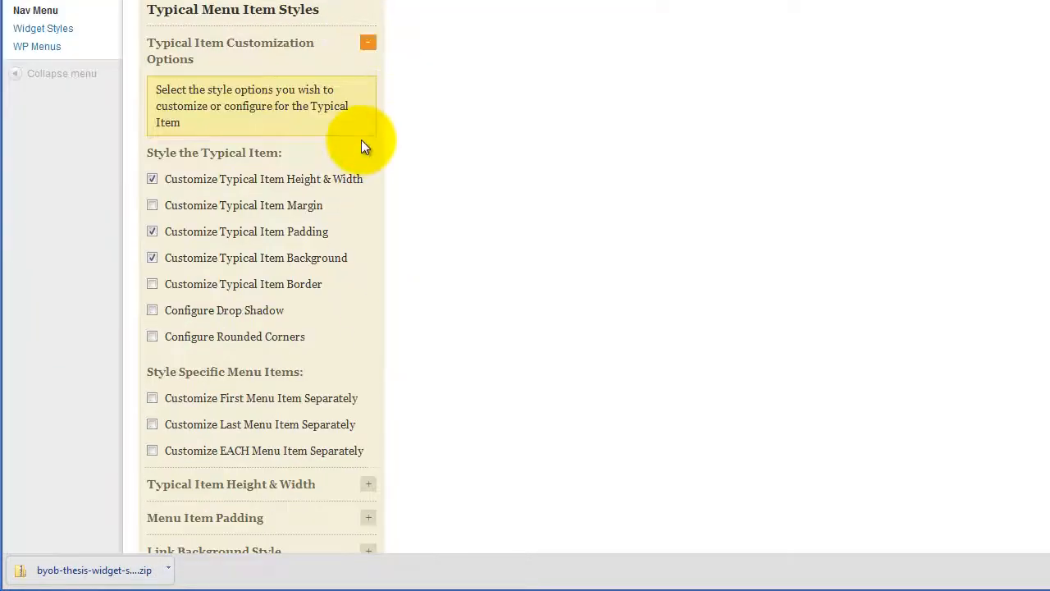
left_click(366, 39)
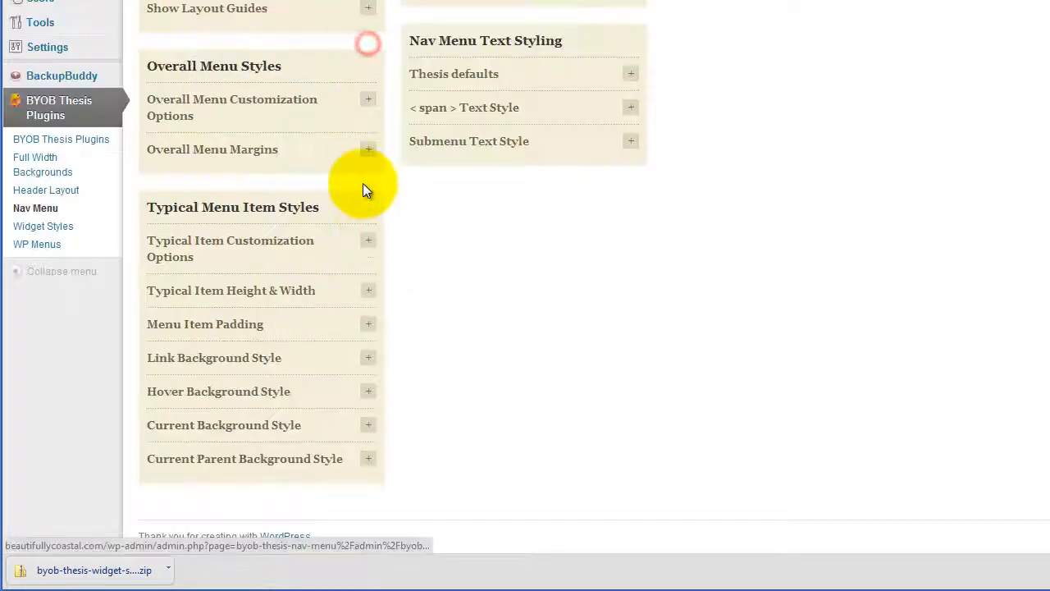
left_click(368, 297)
scroll(420, 330, "down", 2)
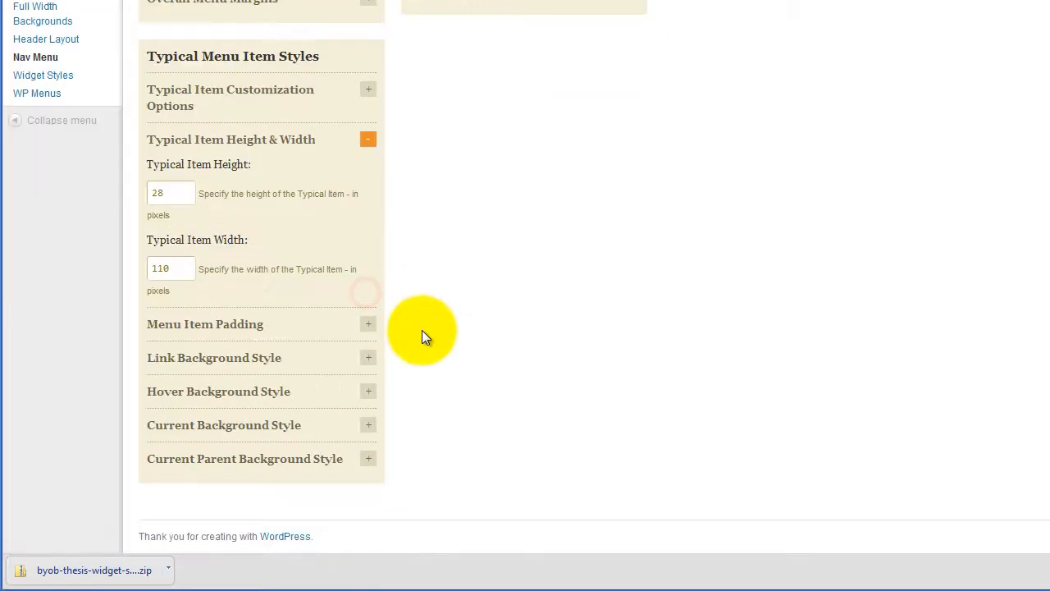
left_click(369, 325)
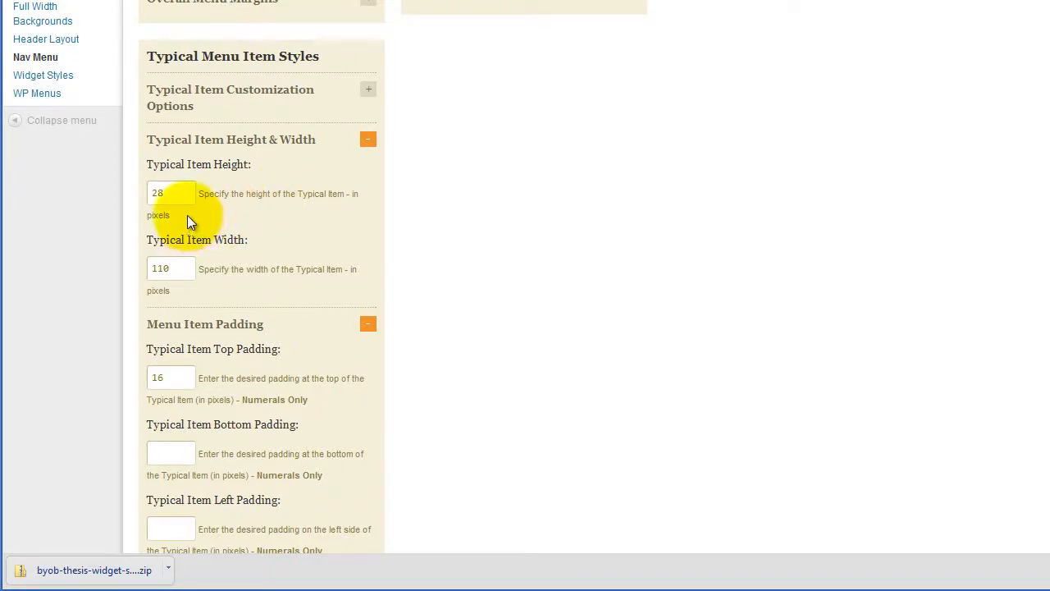
double_click(177, 192)
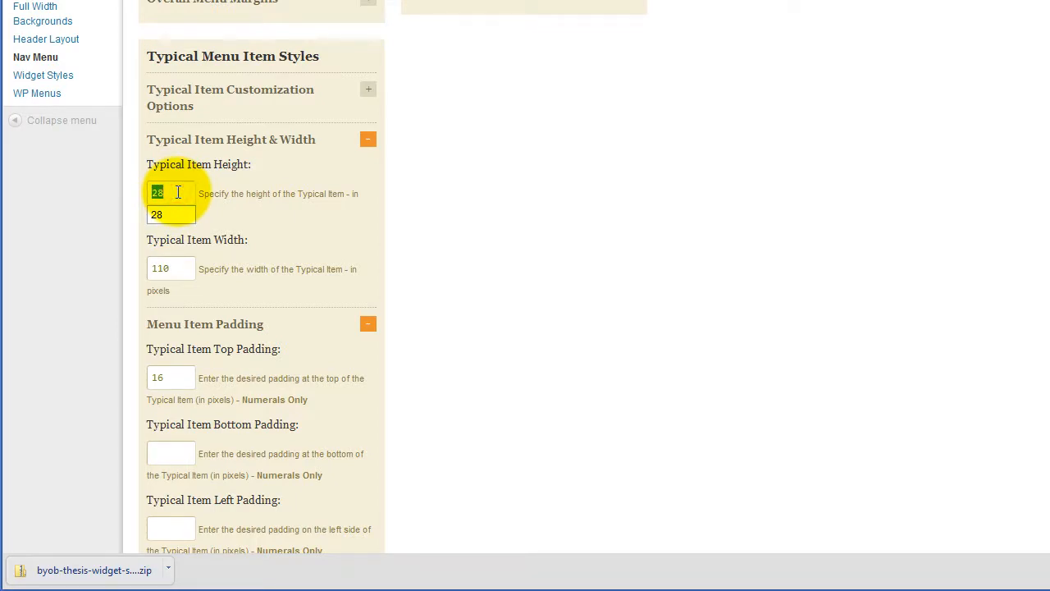
type("4")
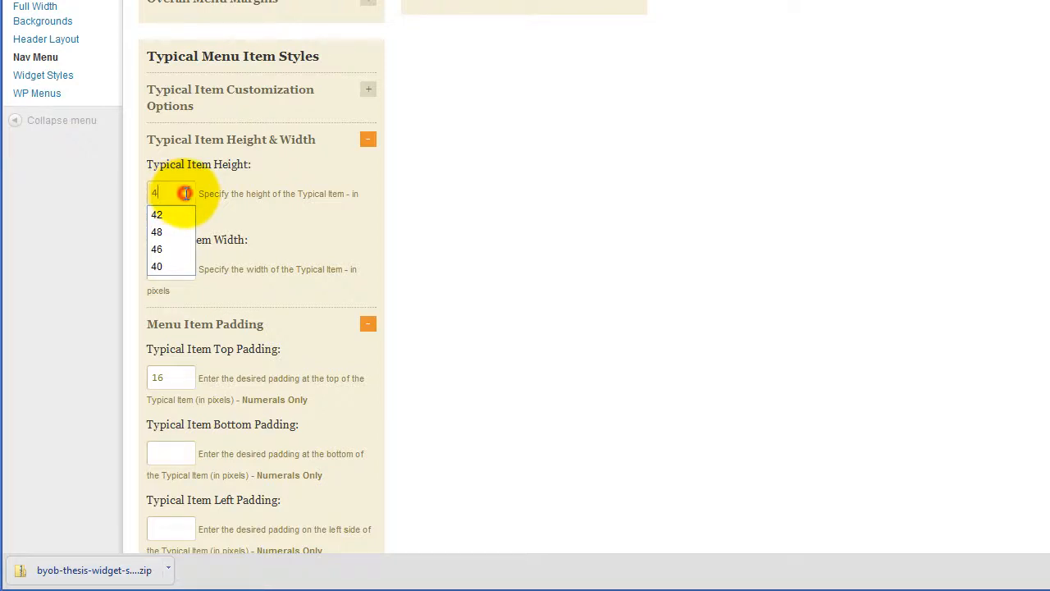
double_click(186, 194)
type("32")
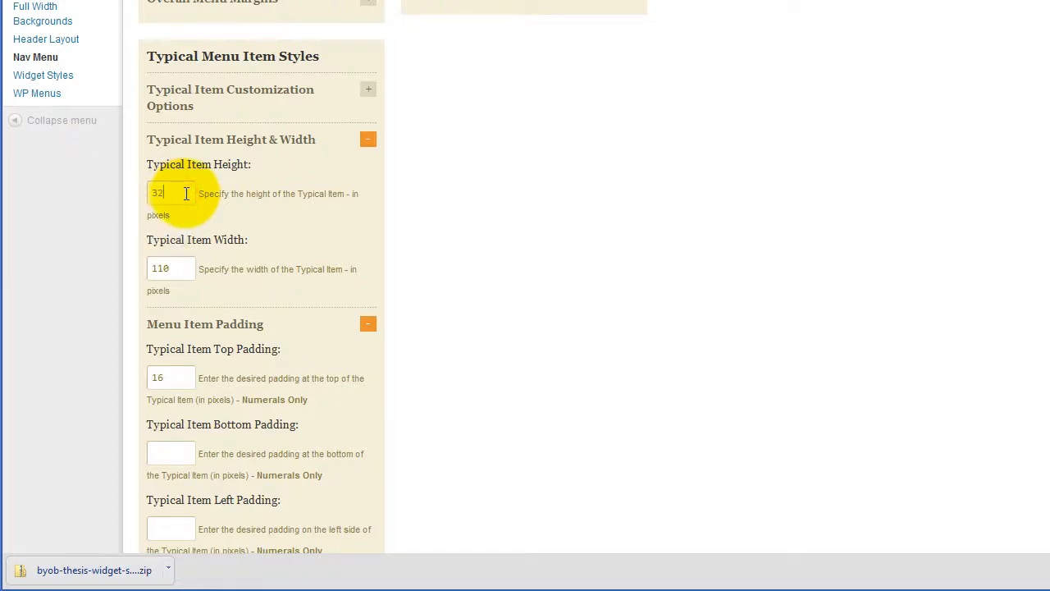
- Save the nav menu options and reload the site to check the height of the tabs
scroll(311, 235, "up", 2)
scroll(312, 247, "up", 3)
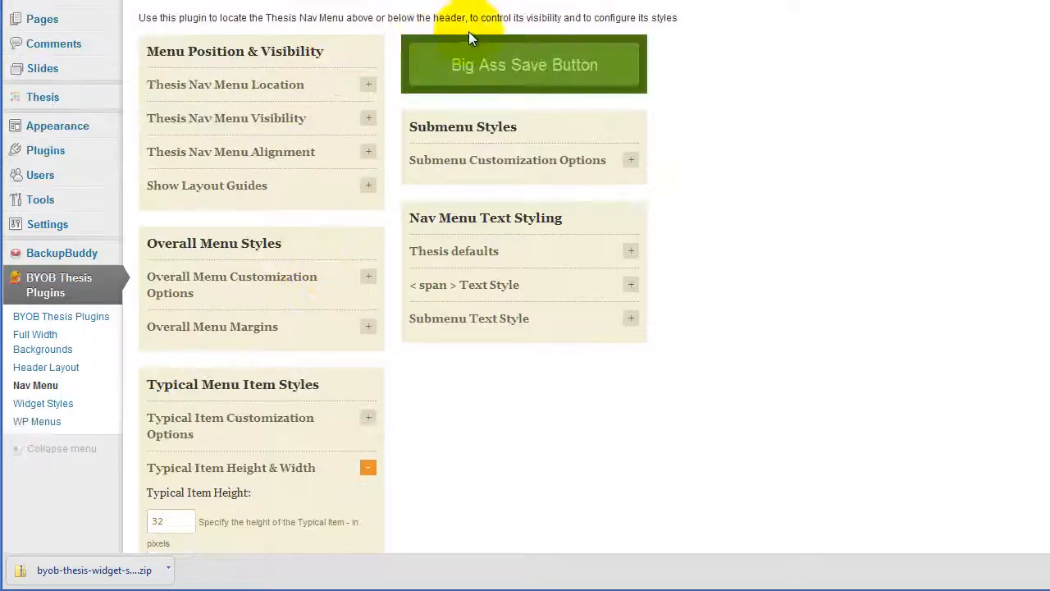
left_click(490, 65)
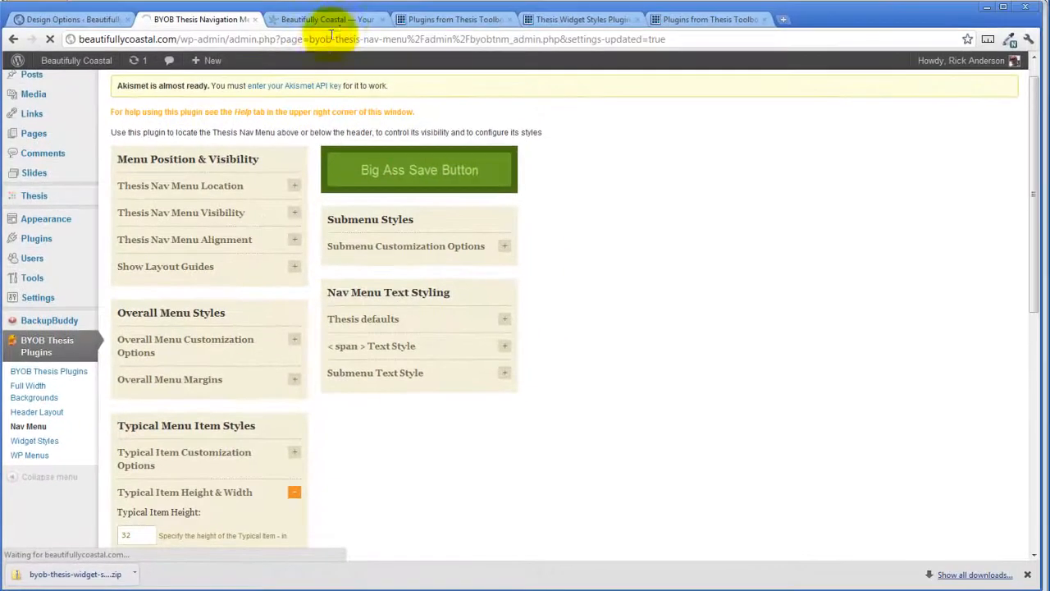
left_click(337, 19)
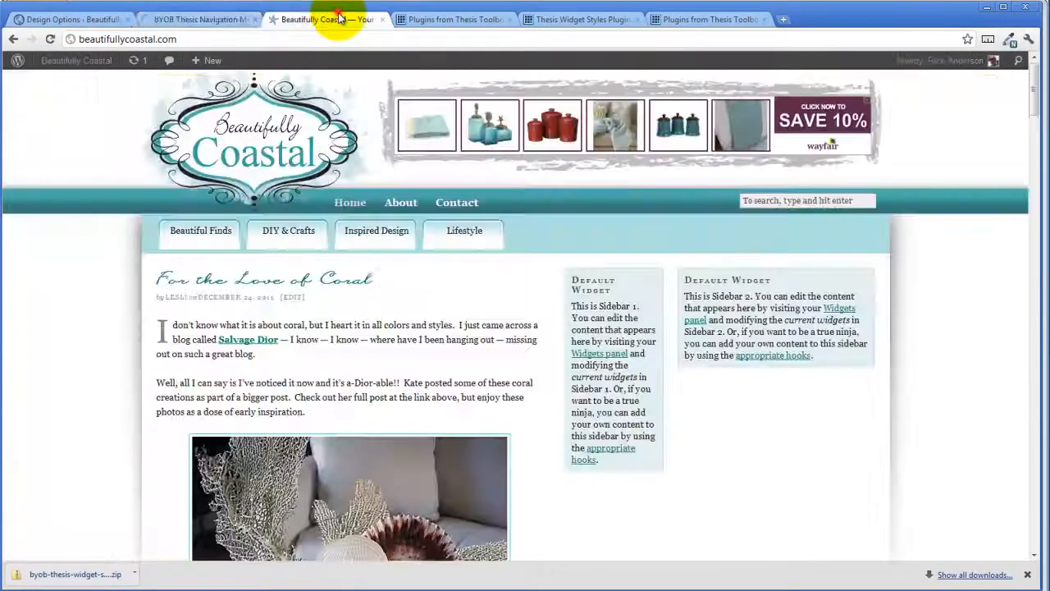
left_click(50, 40)
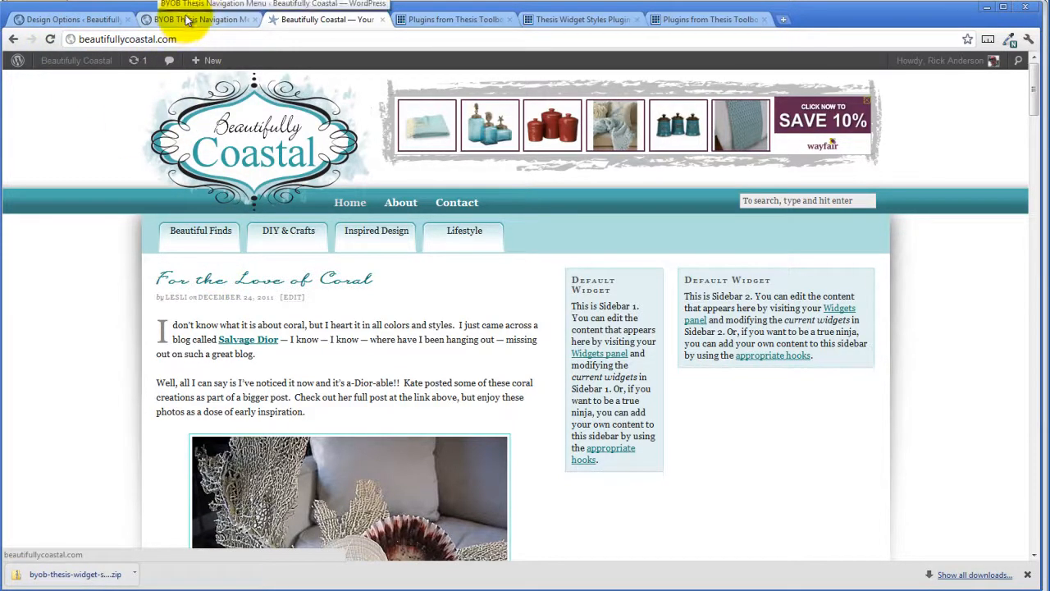
- Set the Typical Item Top Padding to 18 pixels in the nav menu's Menu Item Padding options
left_click(210, 20)
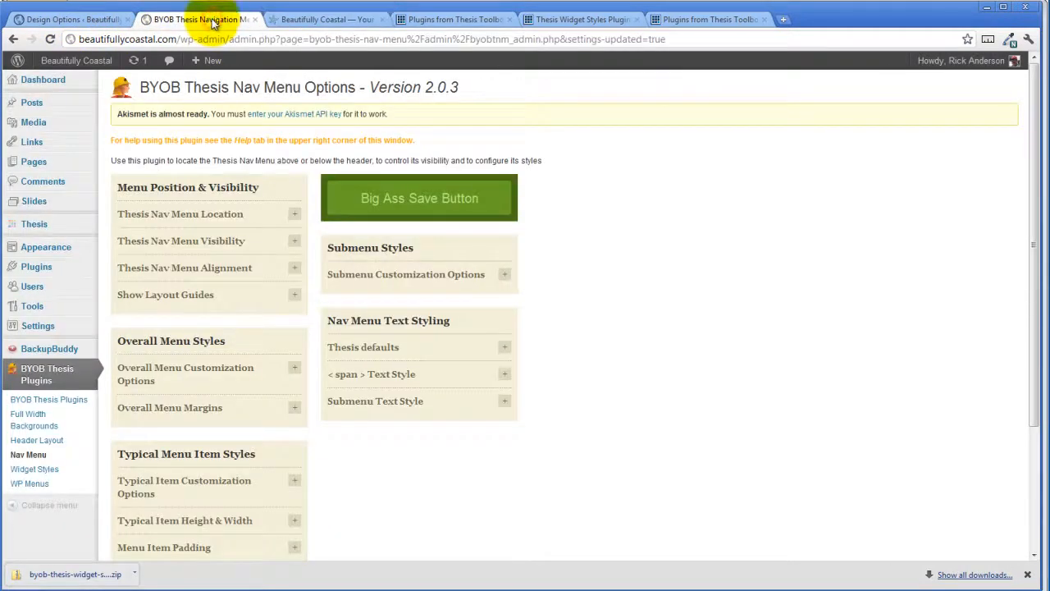
scroll(237, 303, "down", 3)
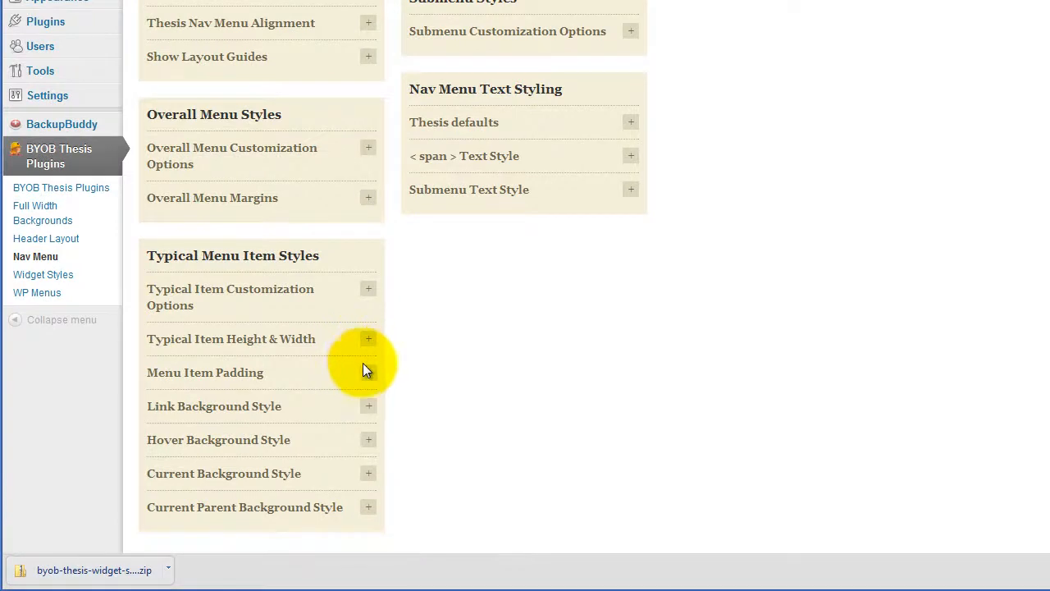
left_click(367, 370)
double_click(188, 425)
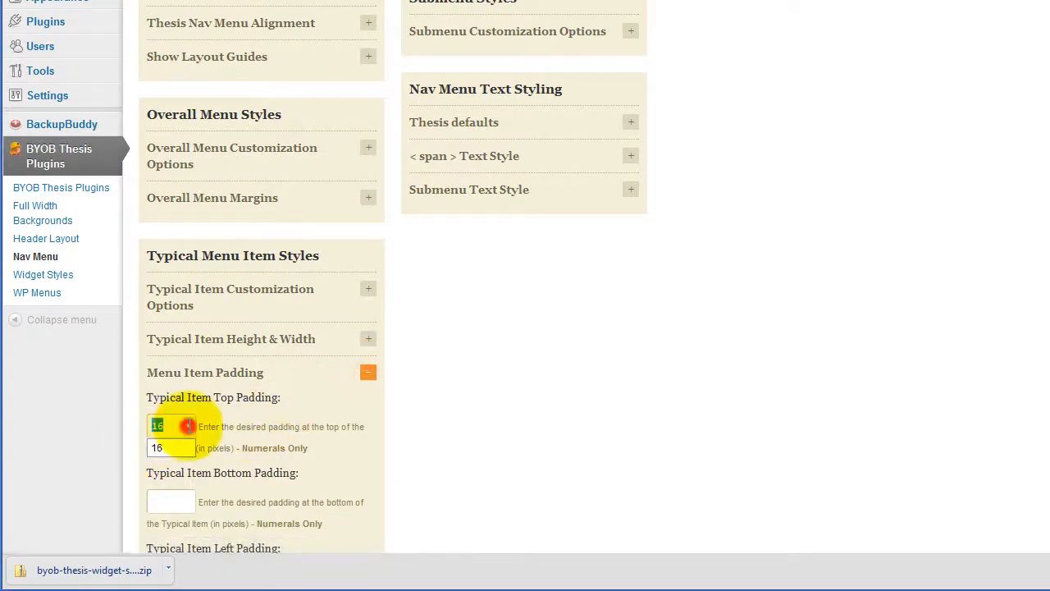
type("18")
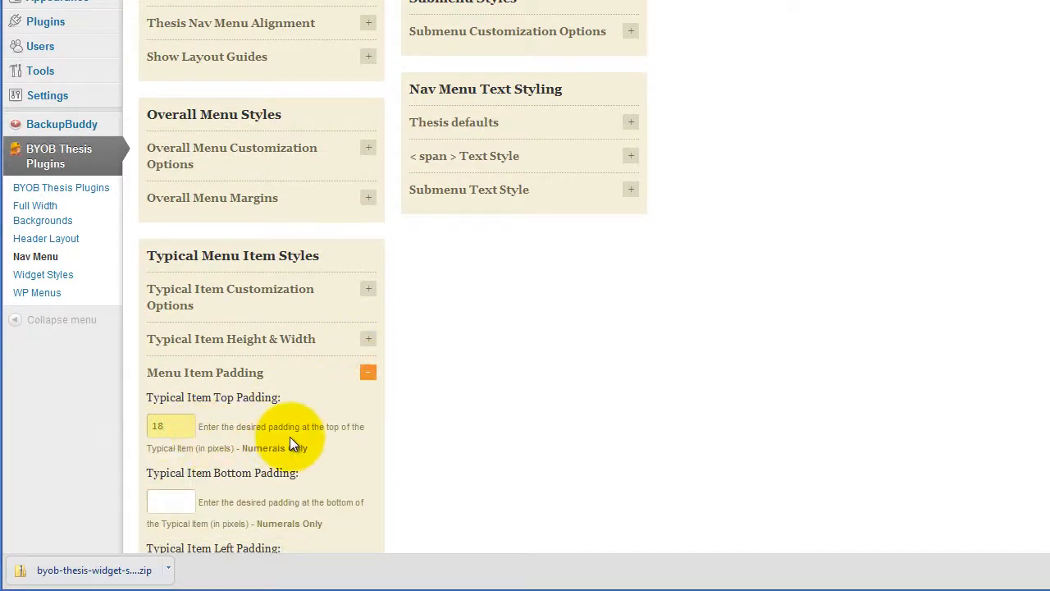
- Save the nav menu options and reload the site to check the tabs against the bottom of the menu bar
scroll(311, 448, "up", 3)
left_click(501, 104)
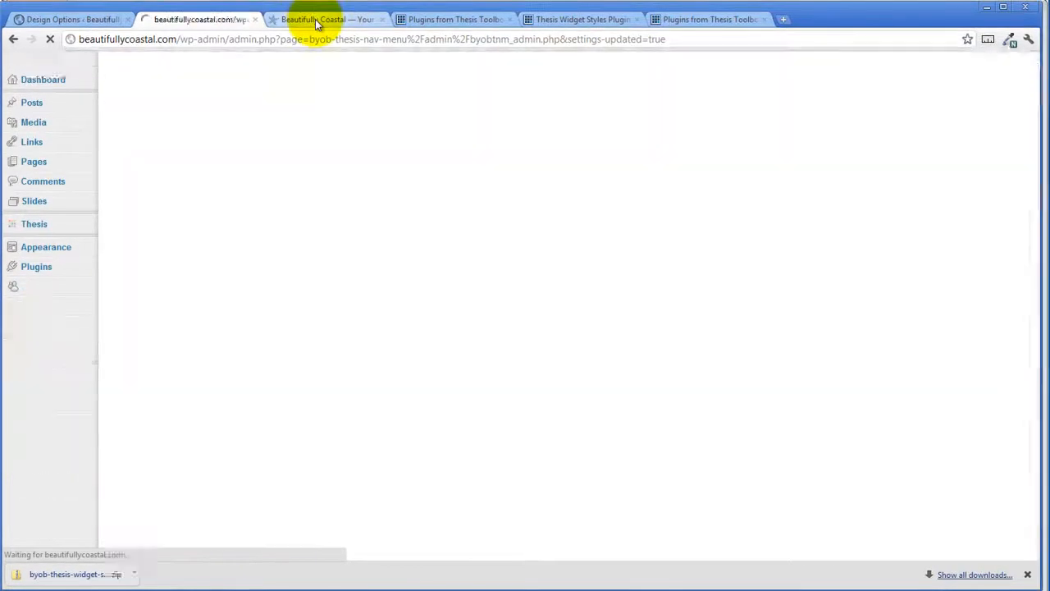
left_click(324, 3)
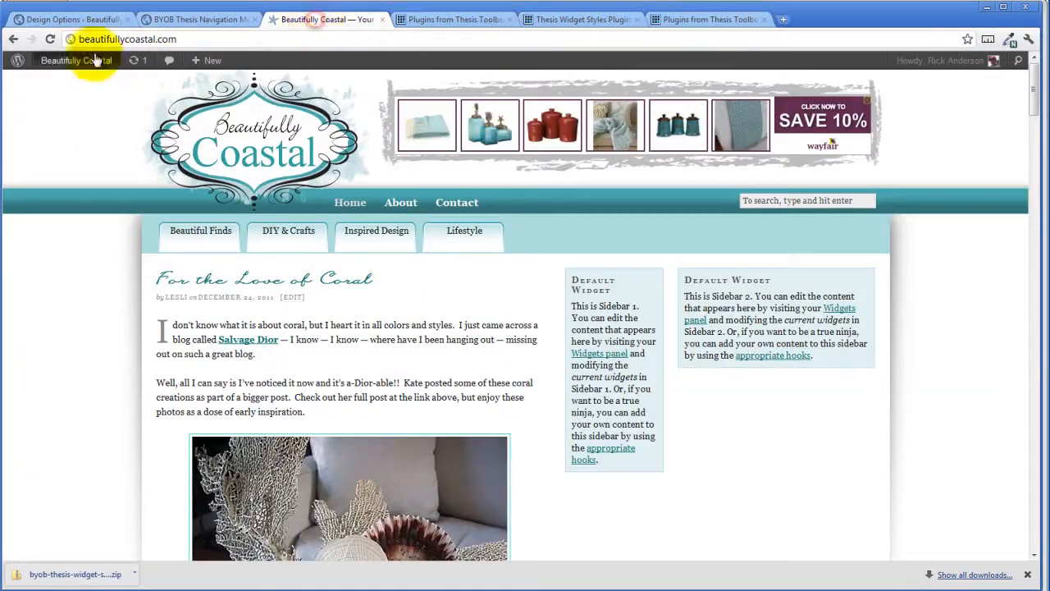
left_click(50, 39)
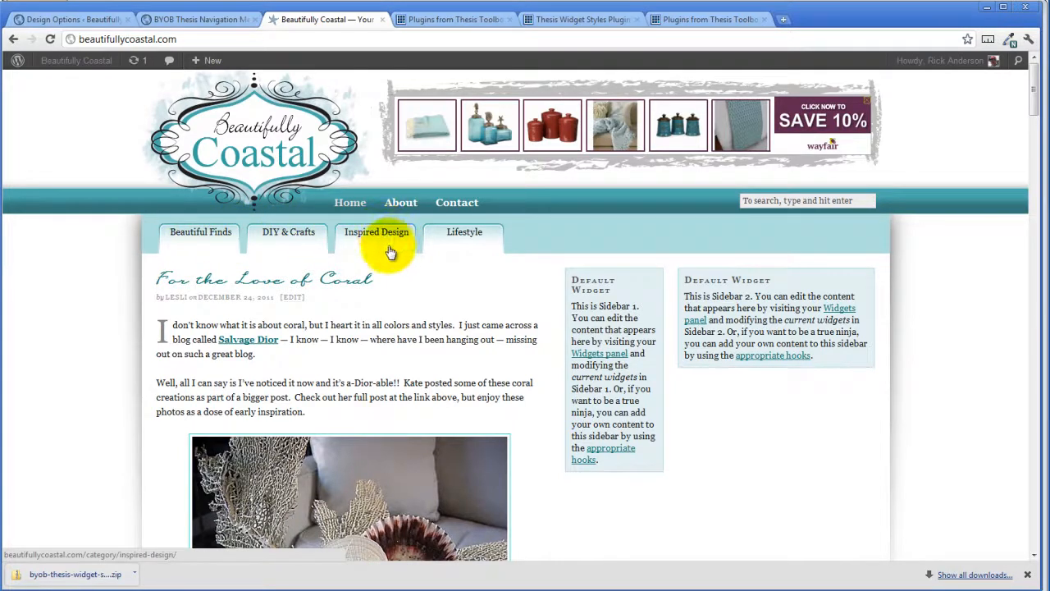
- In the WordPress Menus settings, change the Beautiful Finds item's navigation label in the Category menu to Beautiful<br />Finds
left_click(200, 24)
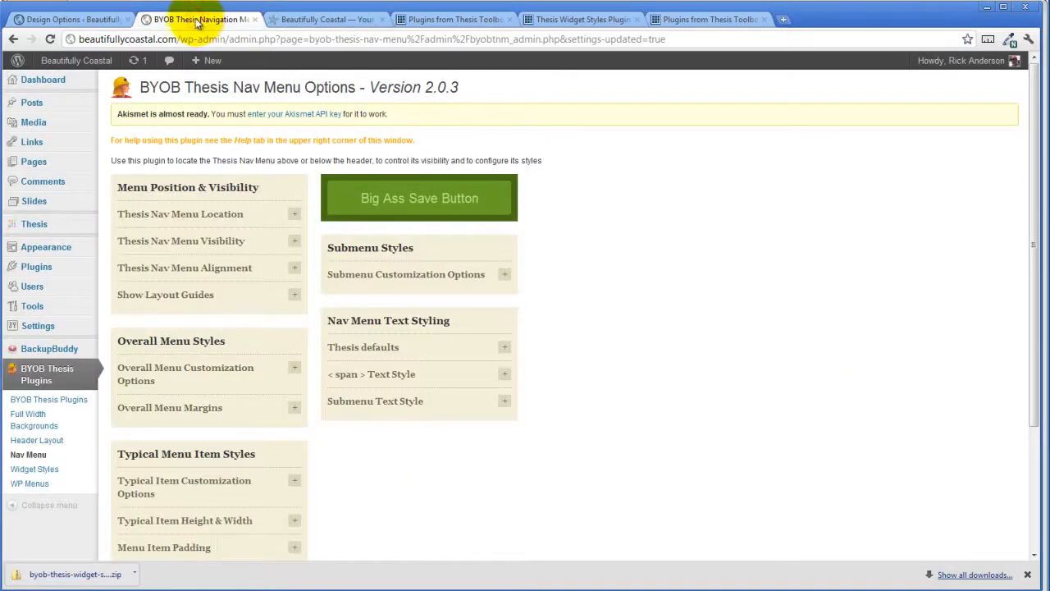
left_click(88, 19)
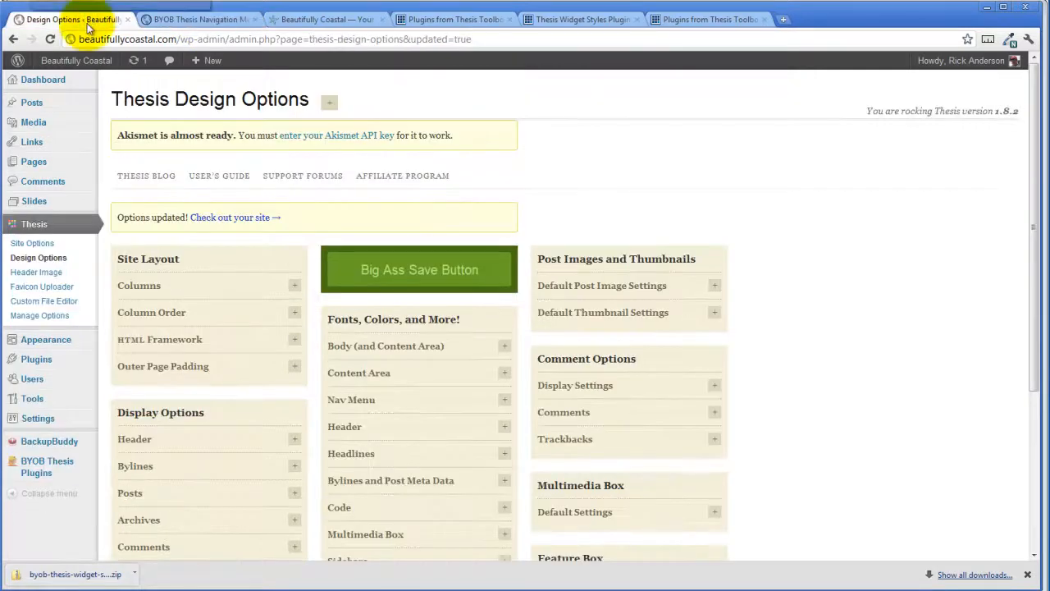
mouse_move(48, 361)
mouse_move(61, 343)
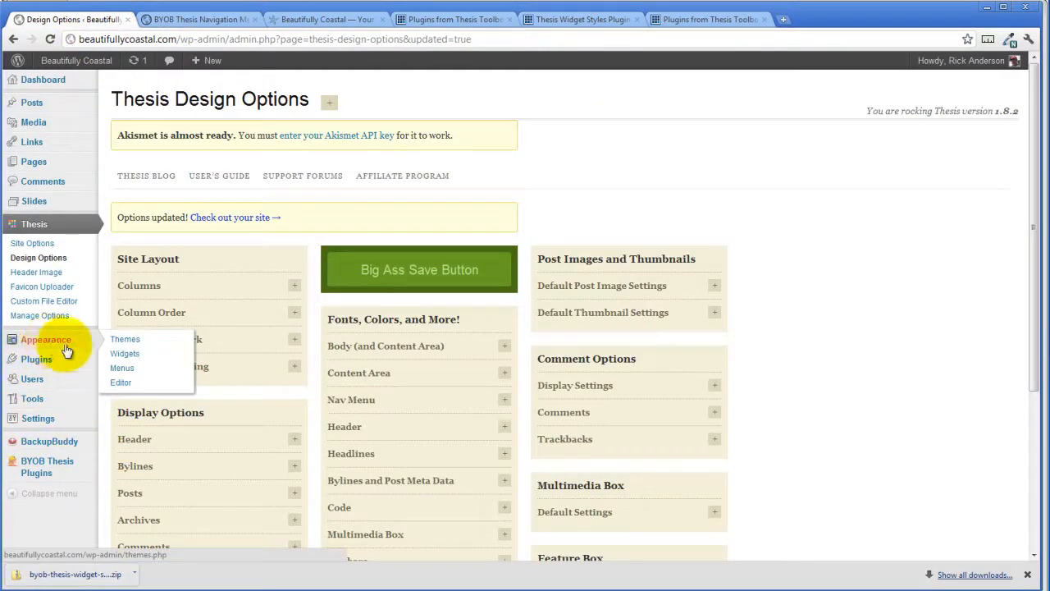
left_click(142, 369)
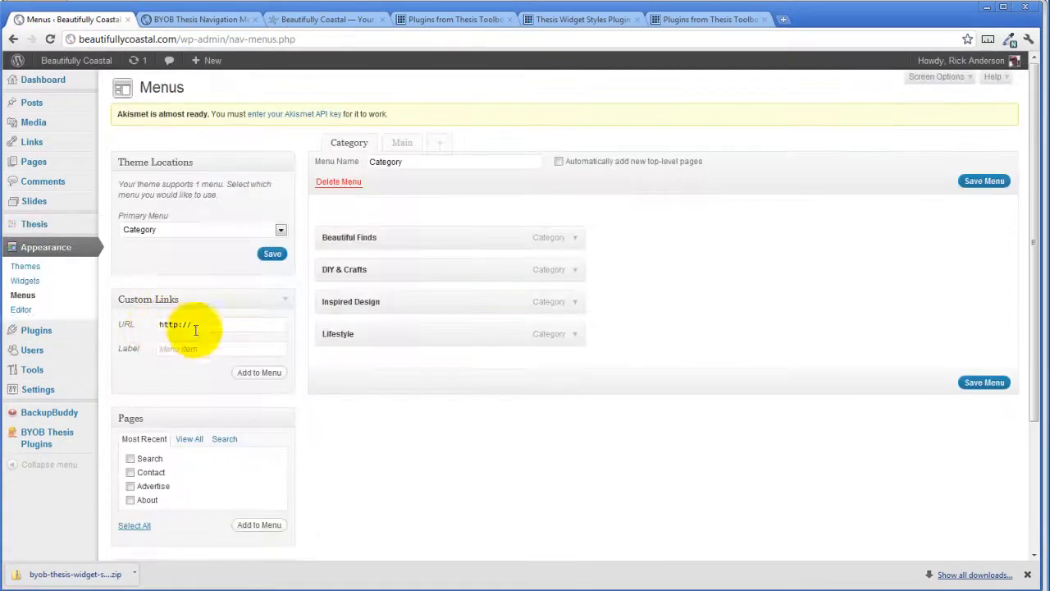
left_click(574, 237)
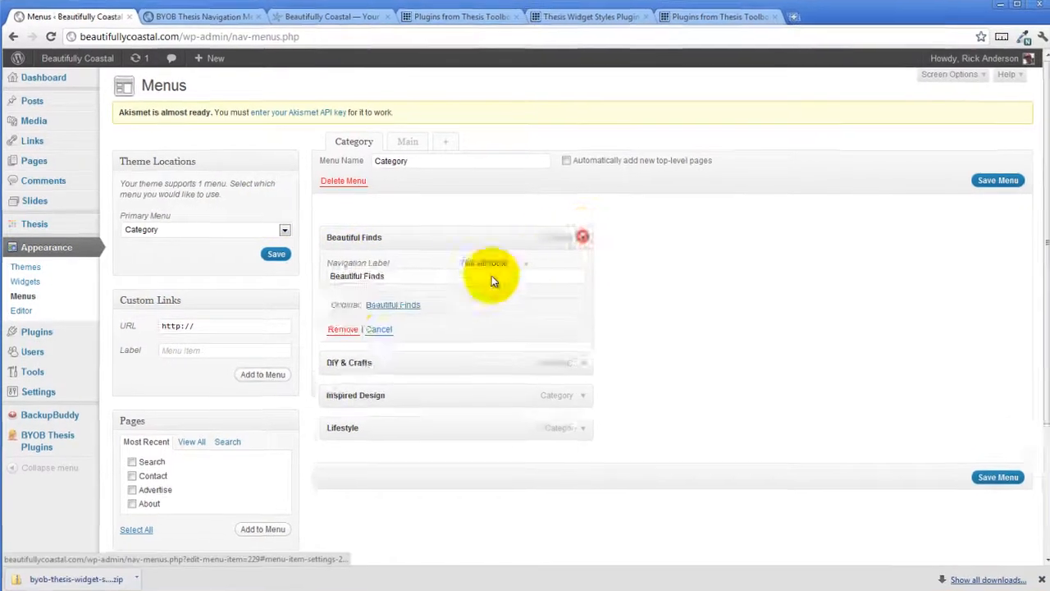
left_click(447, 288)
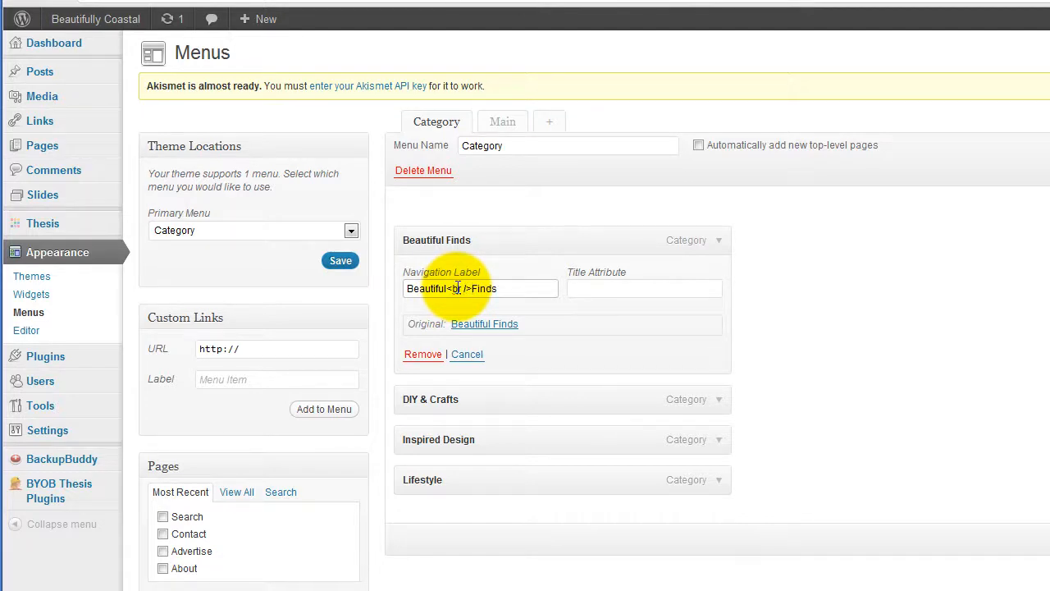
- Copy the <br /> tag from the Beautiful Finds label and insert it in the DIY & Crafts label, making it DIY &<br />Crafts
left_click_drag(445, 289, 459, 290)
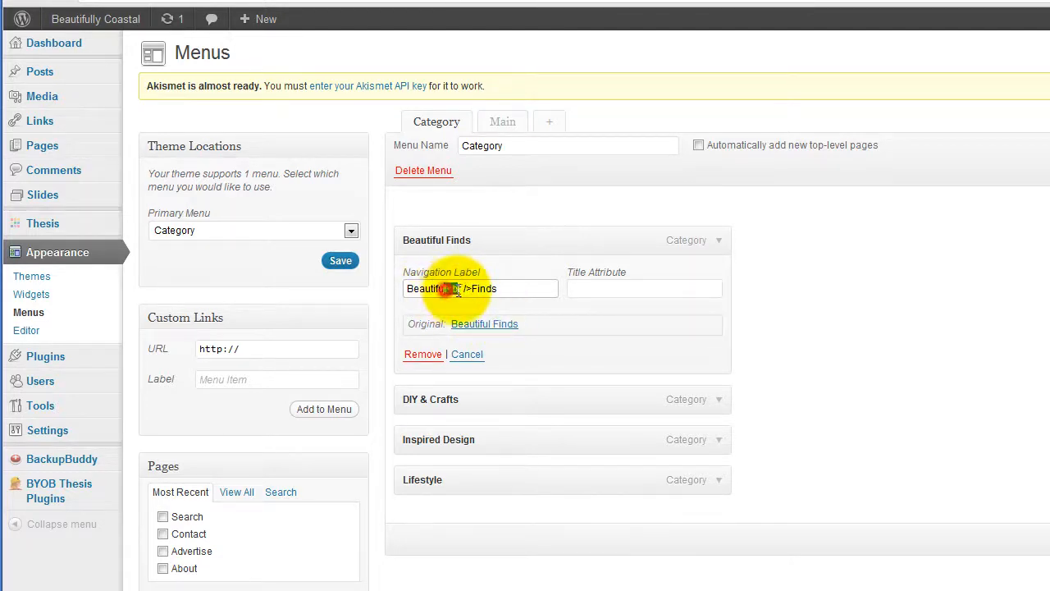
left_click(466, 287)
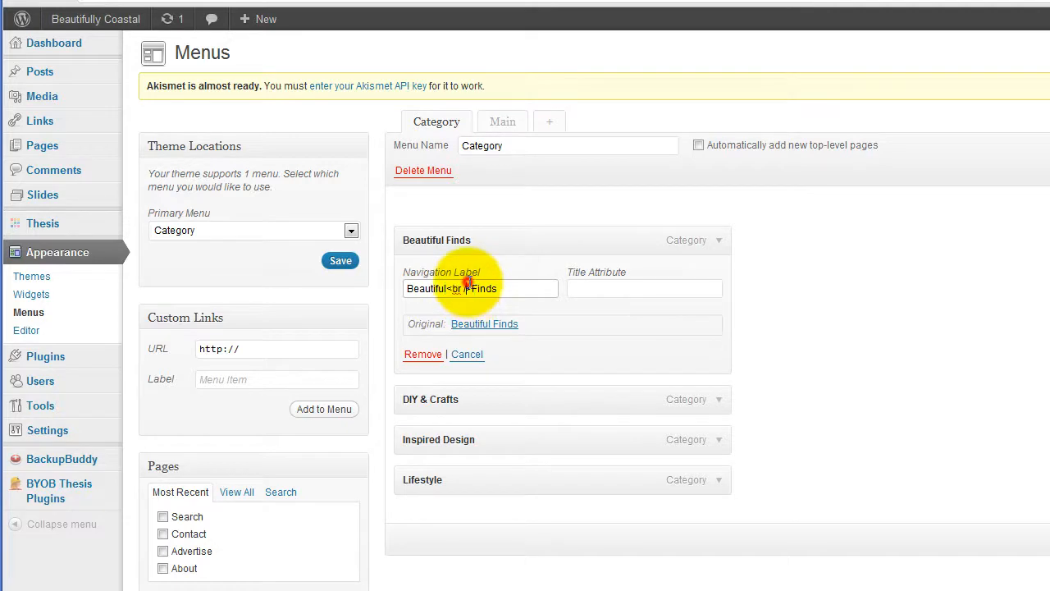
left_click_drag(472, 289, 450, 286)
key("ctrl+c")
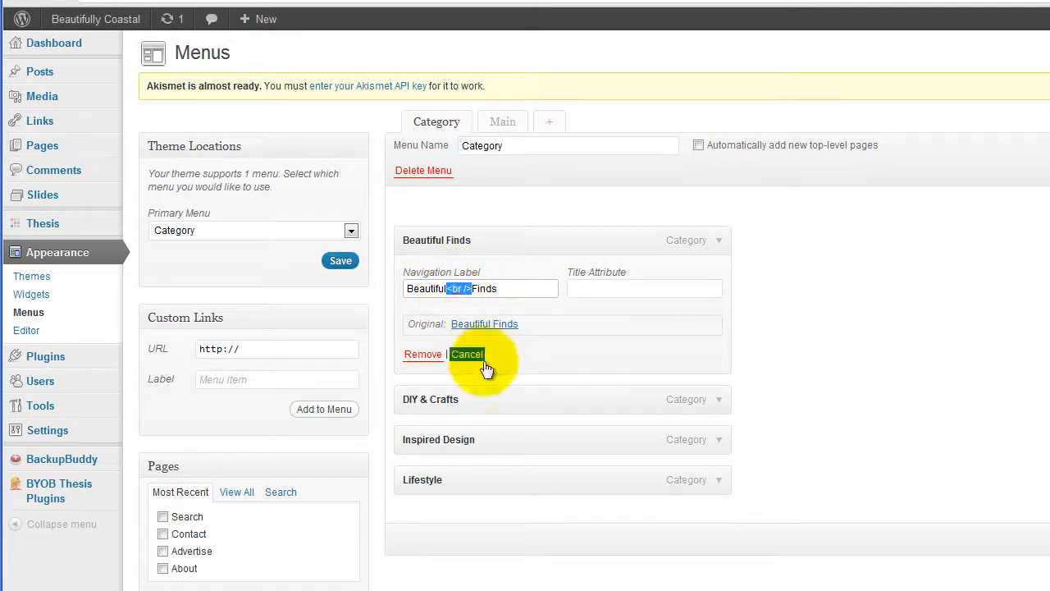
left_click(720, 400)
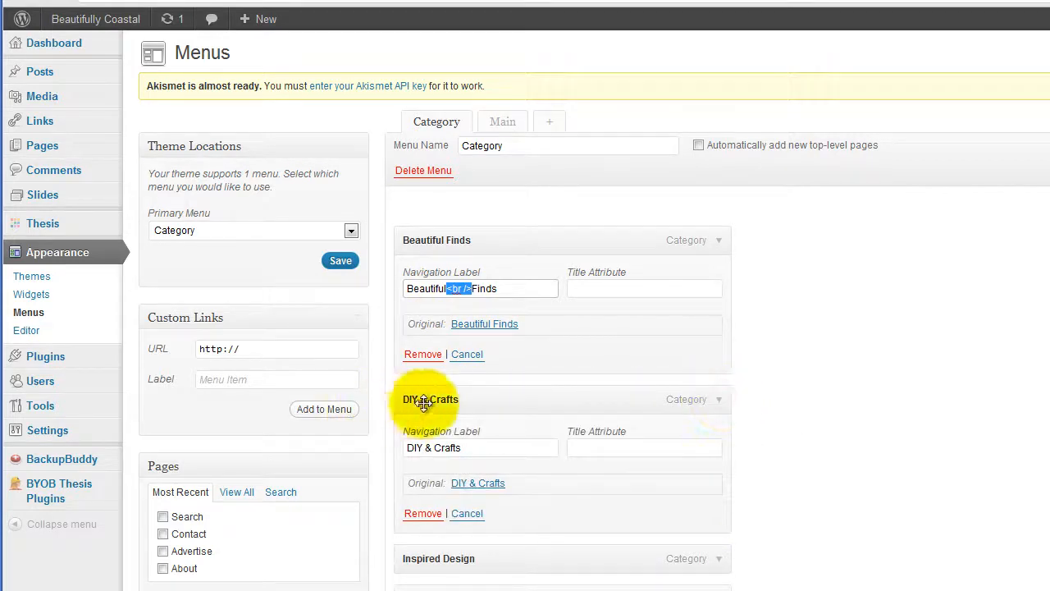
left_click(434, 452)
key("ctrl+v")
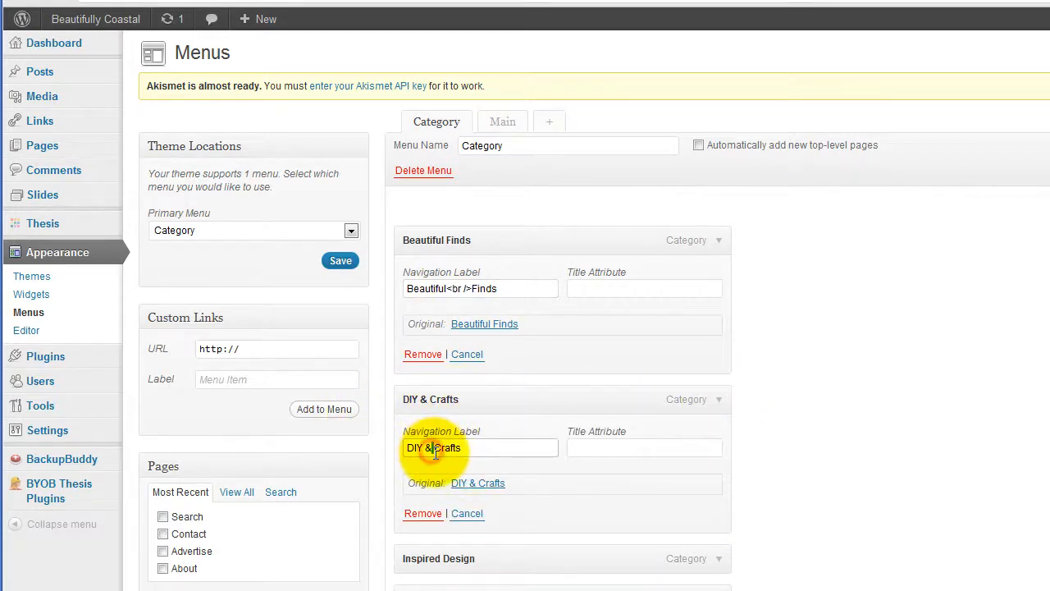
- Insert the copied line break tag in the Inspired Design item's navigation label so it reads Inspired<br />Design
scroll(525, 426, "down", 2)
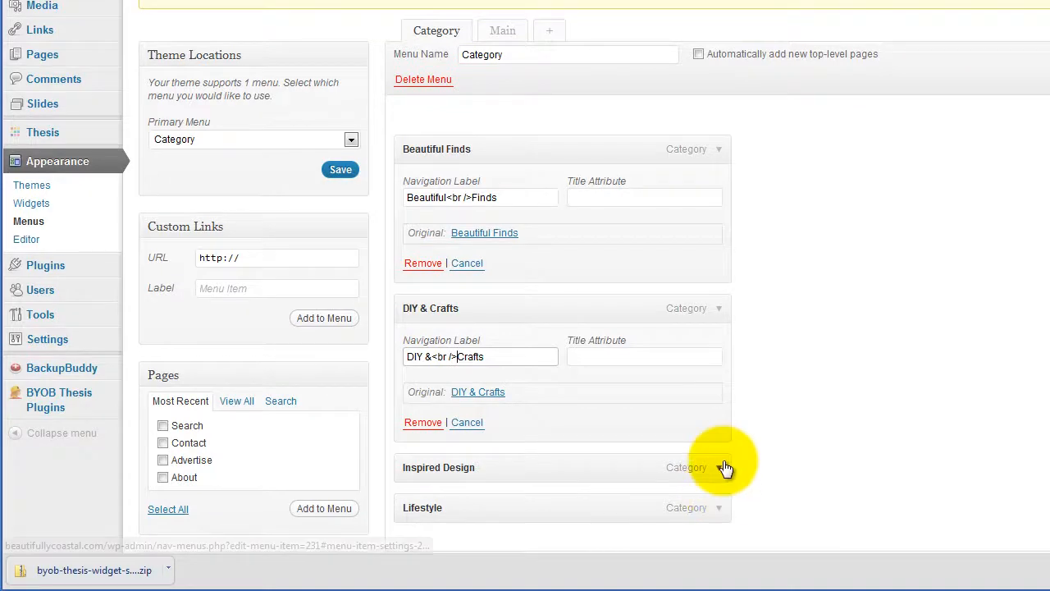
left_click(719, 468)
left_click(445, 516)
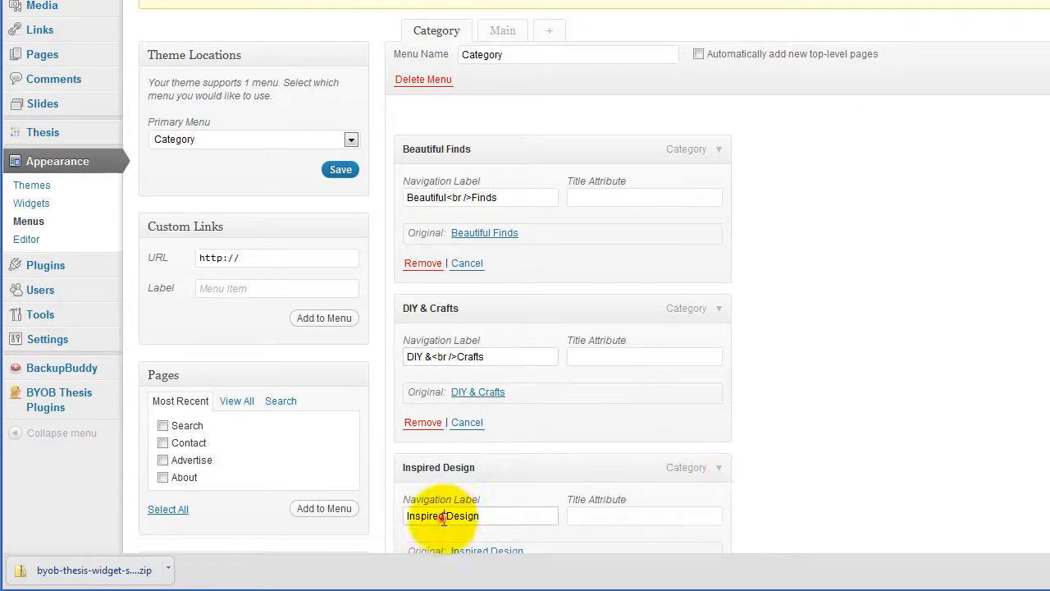
key("ctrl+v")
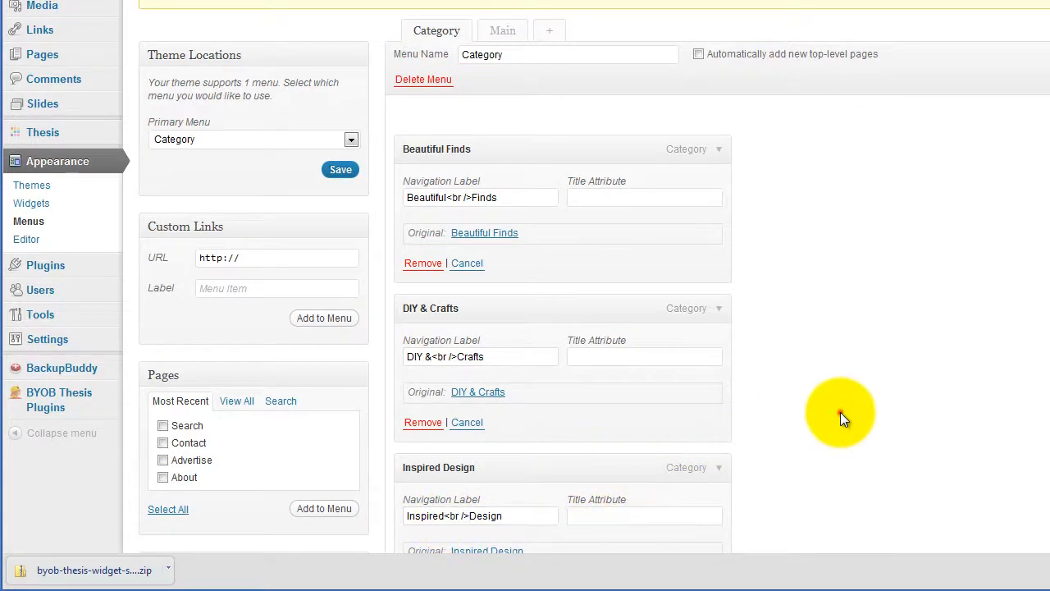
- Save the Category menu and reload the site to check the line breaks in the tab labels
scroll(840, 411, "down", 3)
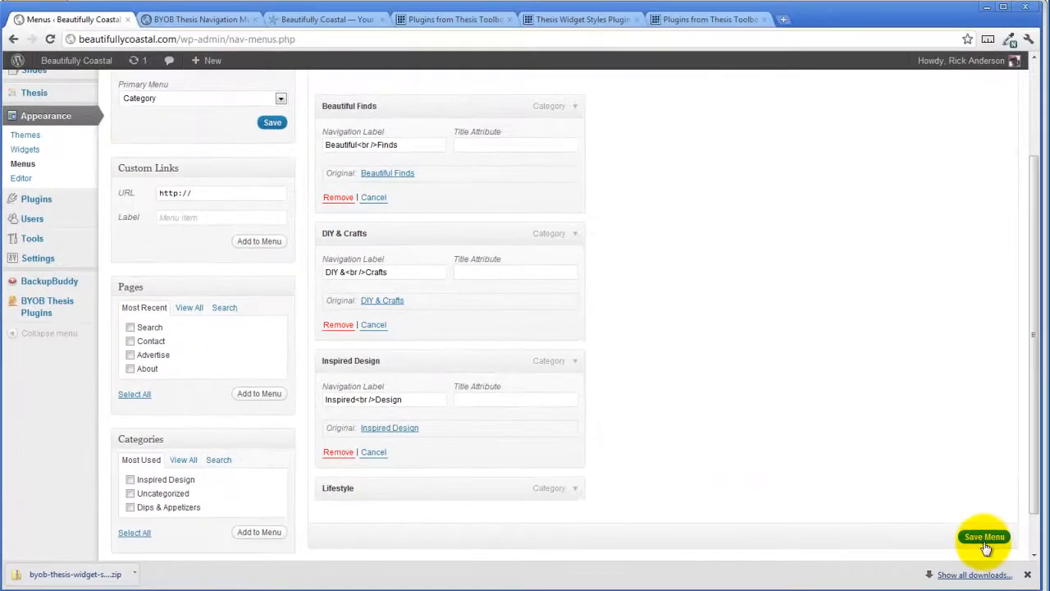
left_click(985, 537)
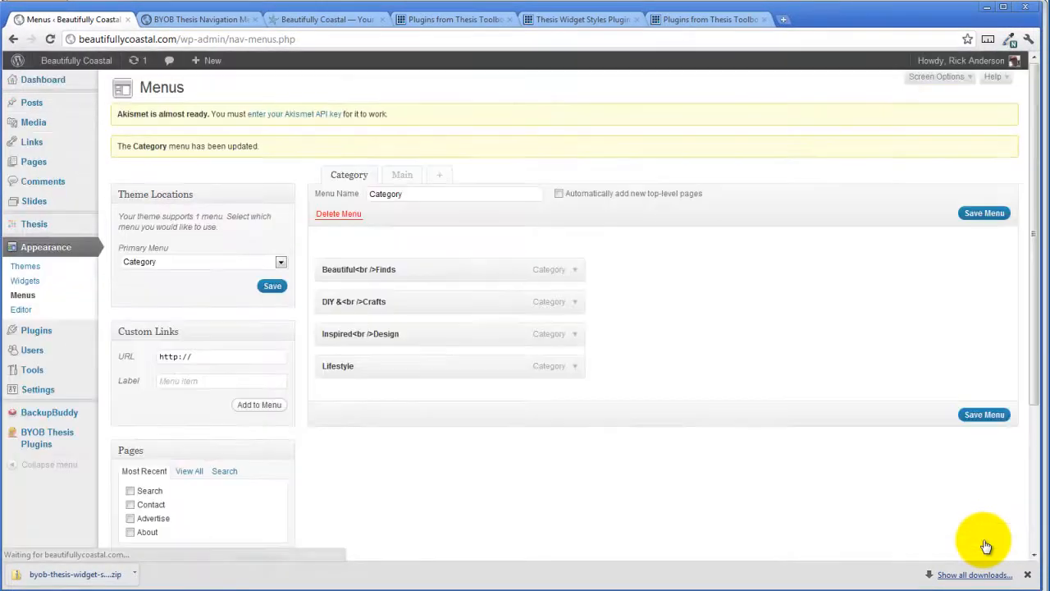
left_click(198, 22)
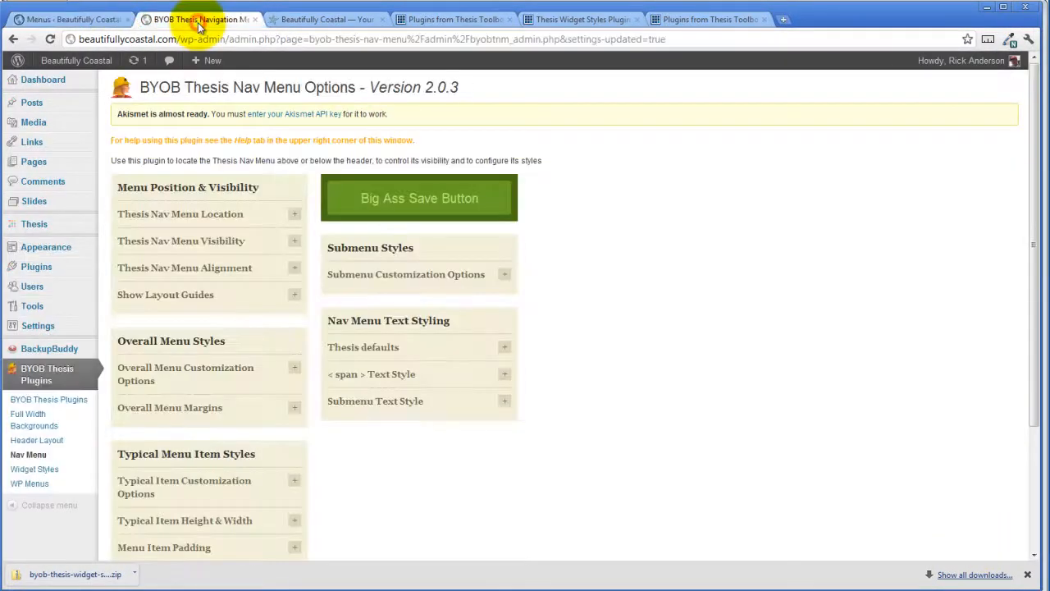
left_click(336, 20)
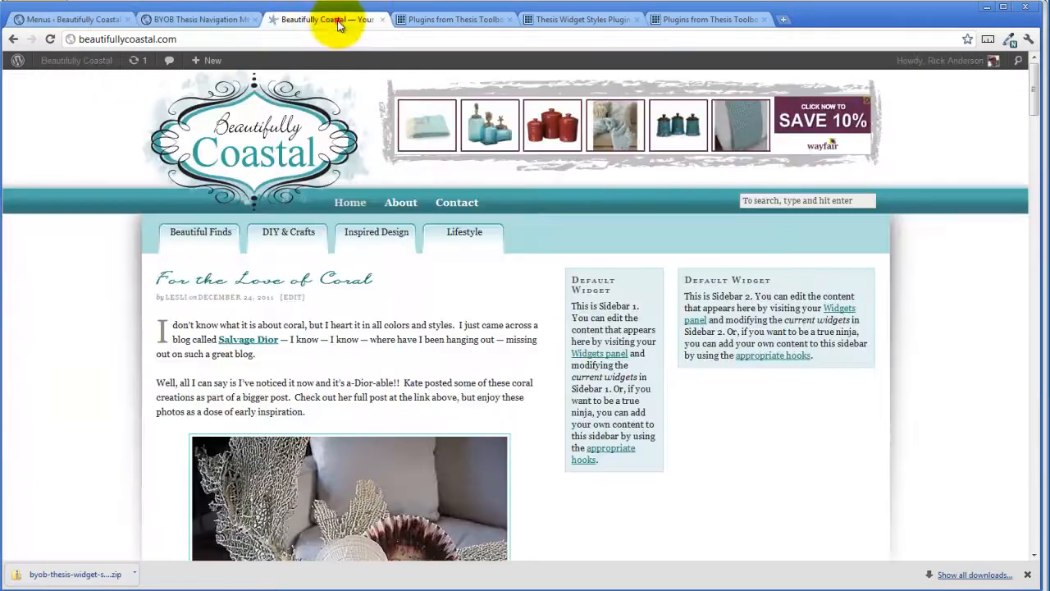
left_click(47, 39)
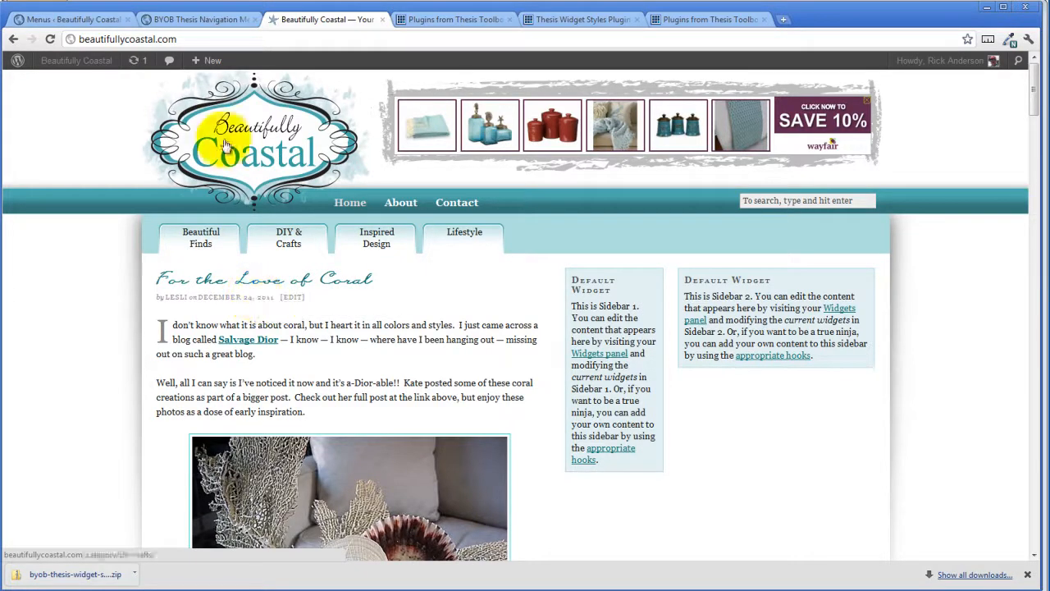
- In the BYOB Thesis Nav Menu options, set the Typical Item Width to 108 pixels
left_click(205, 19)
scroll(199, 265, "down", 3)
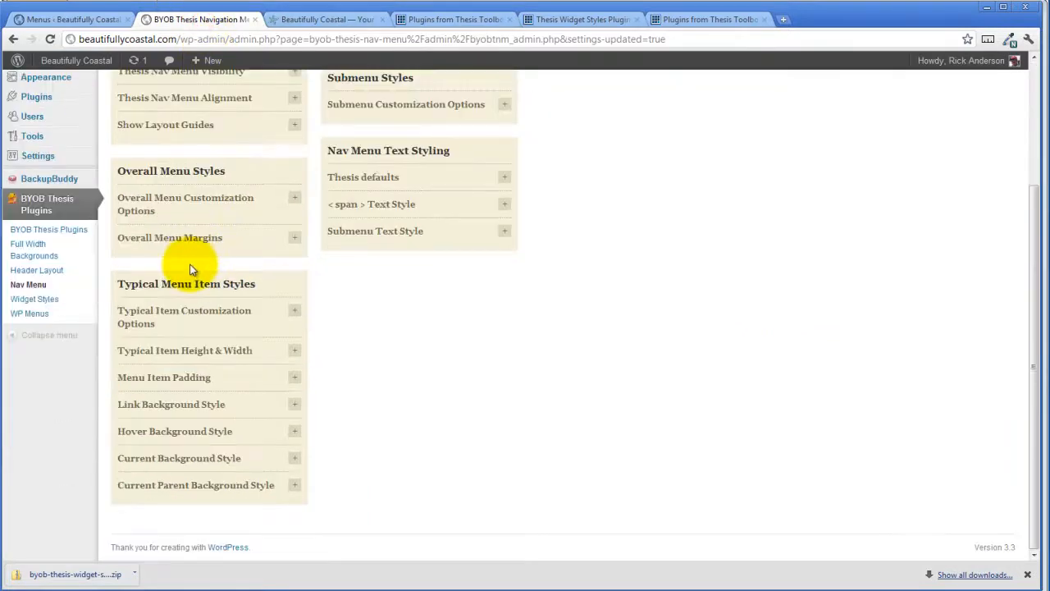
left_click(369, 290)
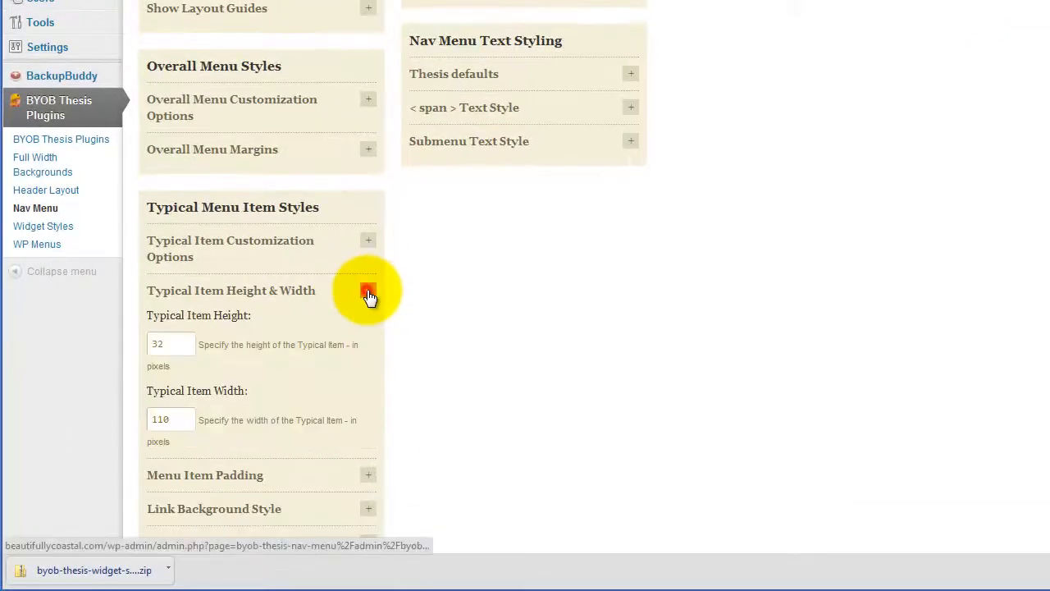
scroll(369, 293, "down", 3)
double_click(156, 268)
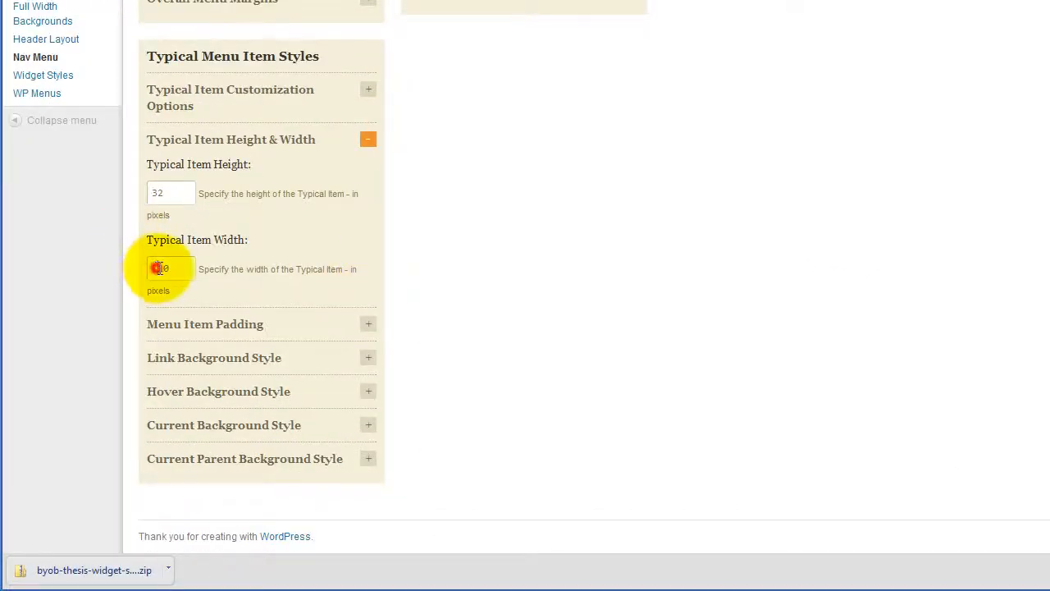
type("108")
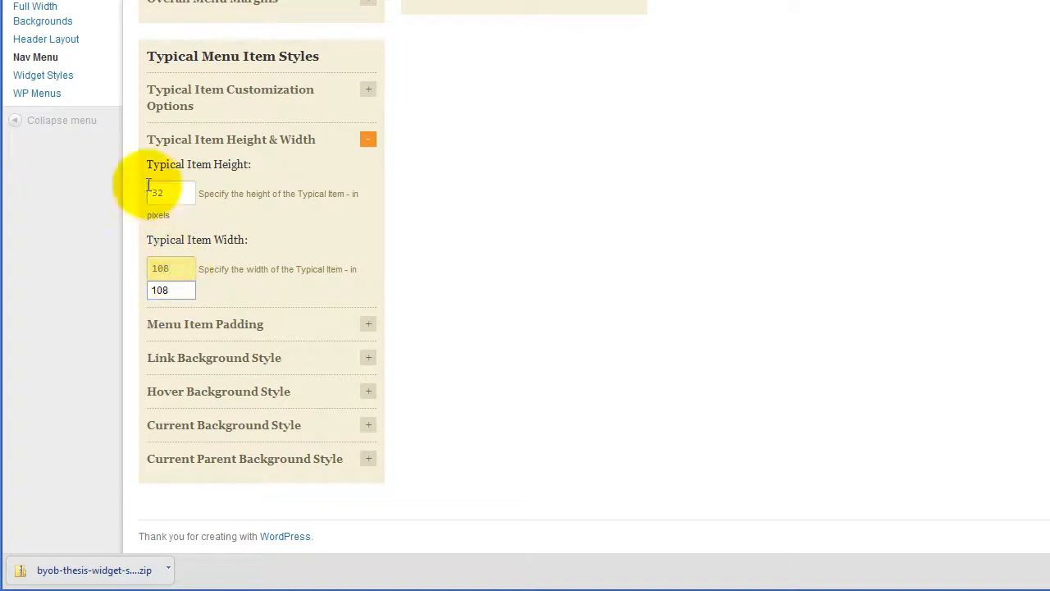
left_click(267, 268)
- Save the nav menu options and inspect the Beautiful Finds tab's element on the reloaded site
scroll(321, 276, "up", 5)
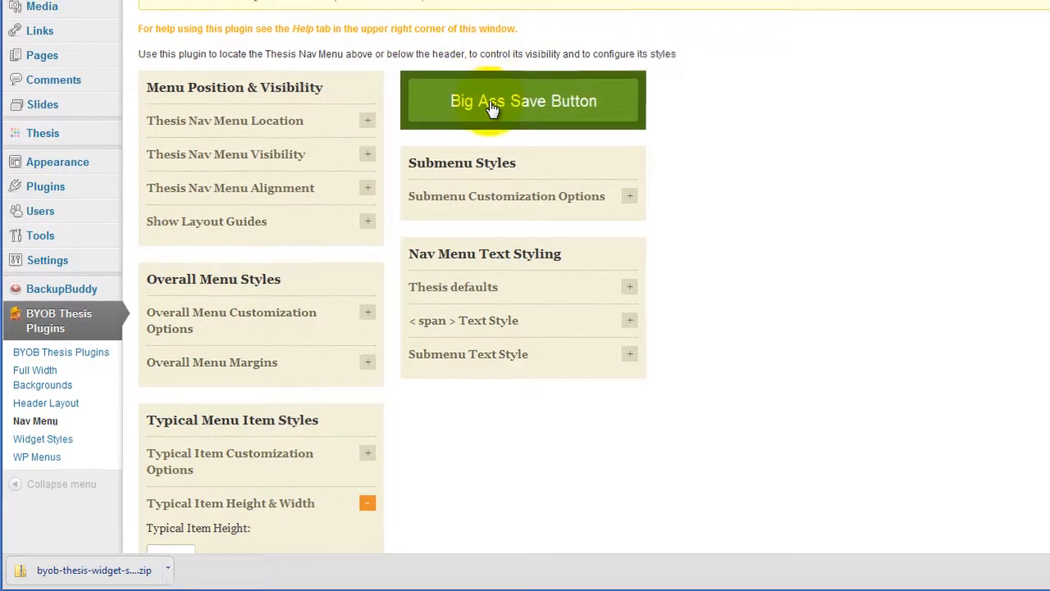
left_click(493, 102)
left_click(308, 19)
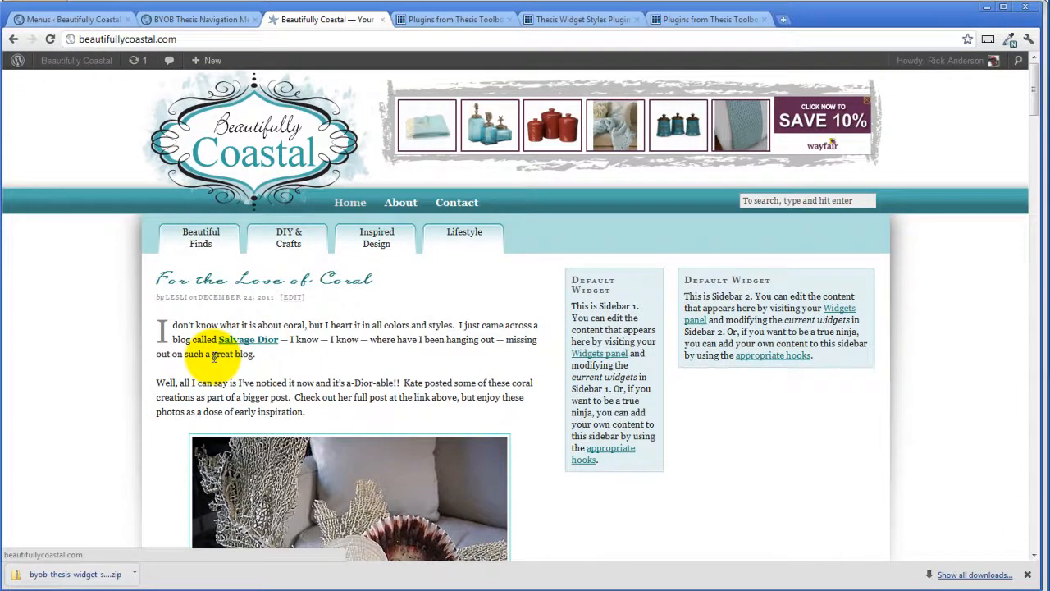
left_click(50, 38)
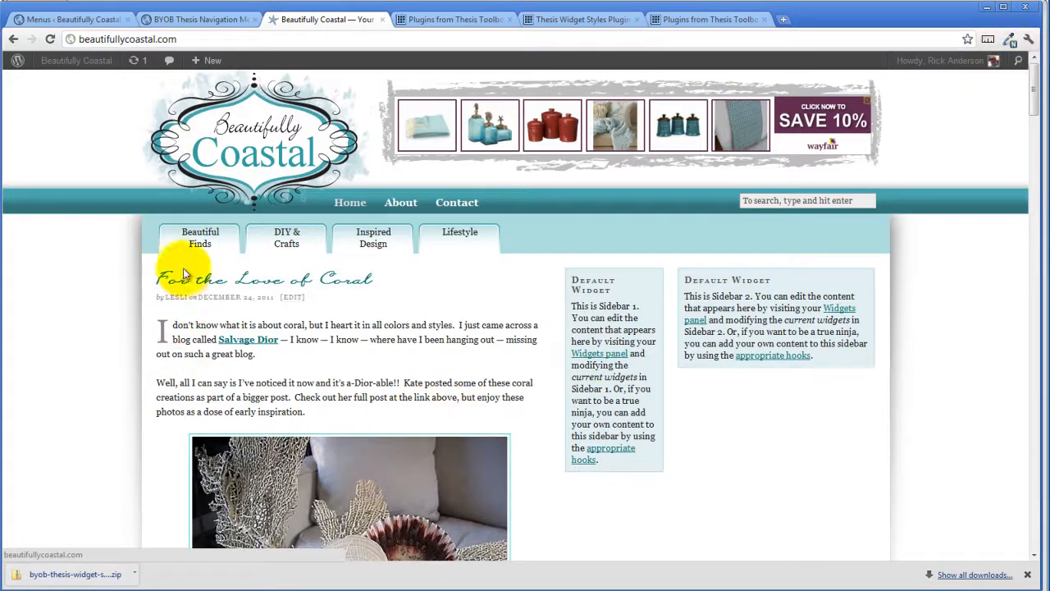
right_click(192, 244)
left_click(223, 328)
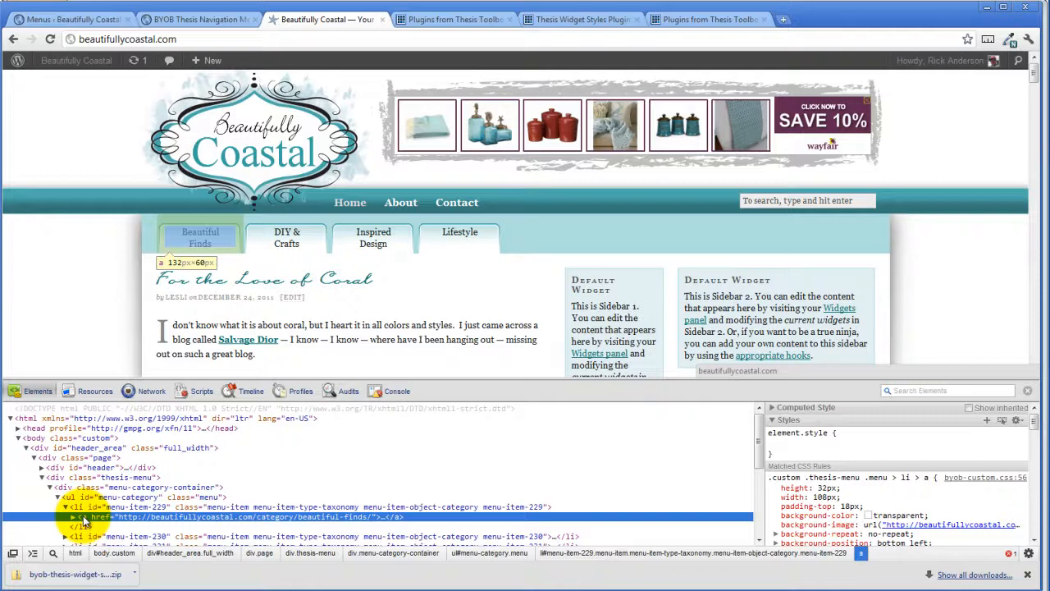
- Back in the BYOB Thesis Nav Menu options, set the Typical Item Width to 106 pixels
left_click(181, 19)
scroll(233, 427, "down", 3)
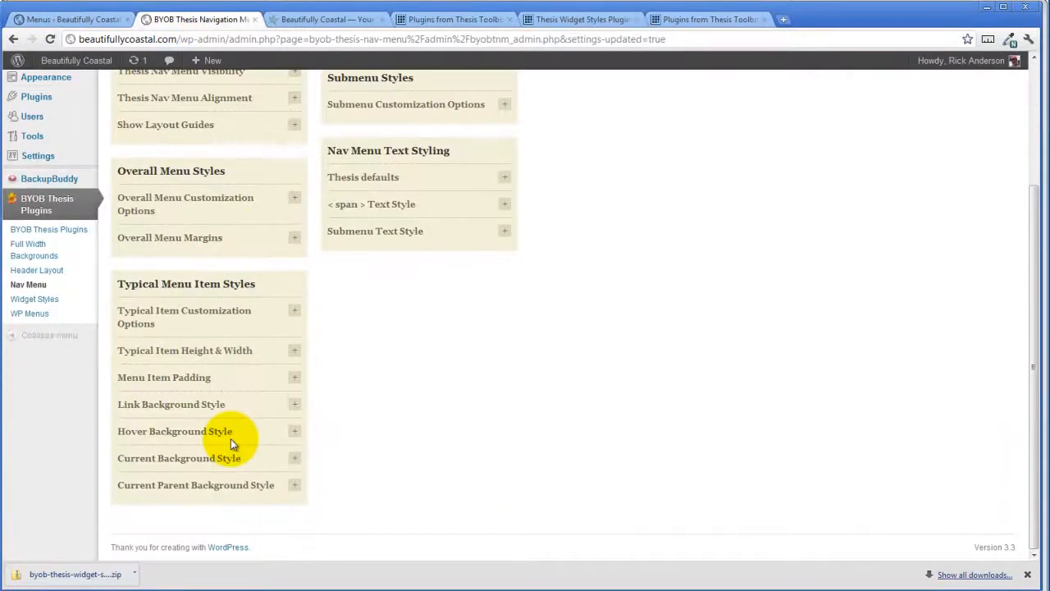
left_click(294, 352)
left_click_drag(125, 454, 138, 456)
type("06")
- Save the nav menu options and reload the site to check the spacing between the tabs
scroll(292, 440, "up", 3)
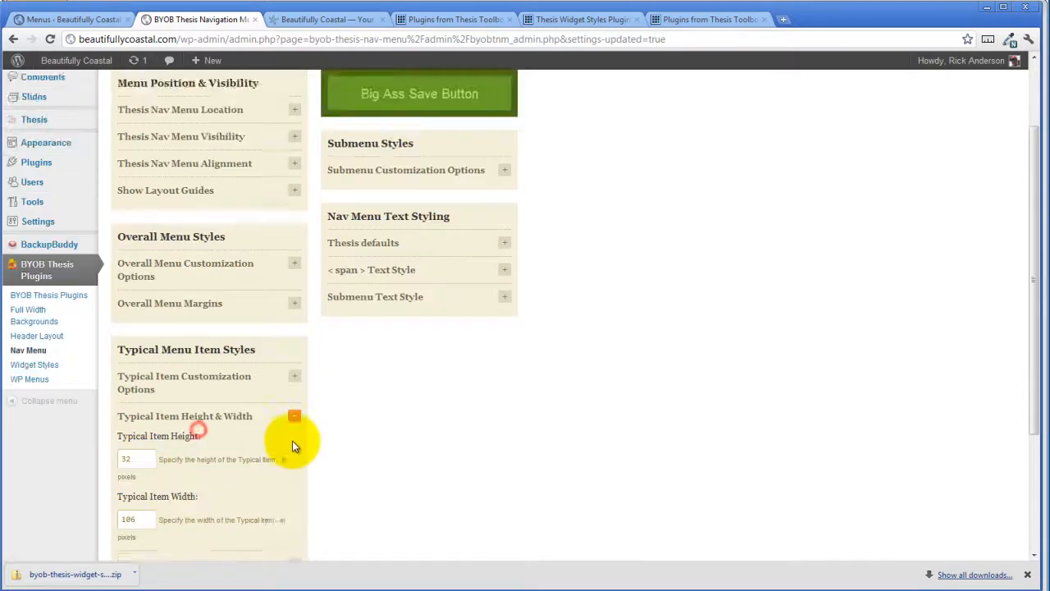
left_click(420, 218)
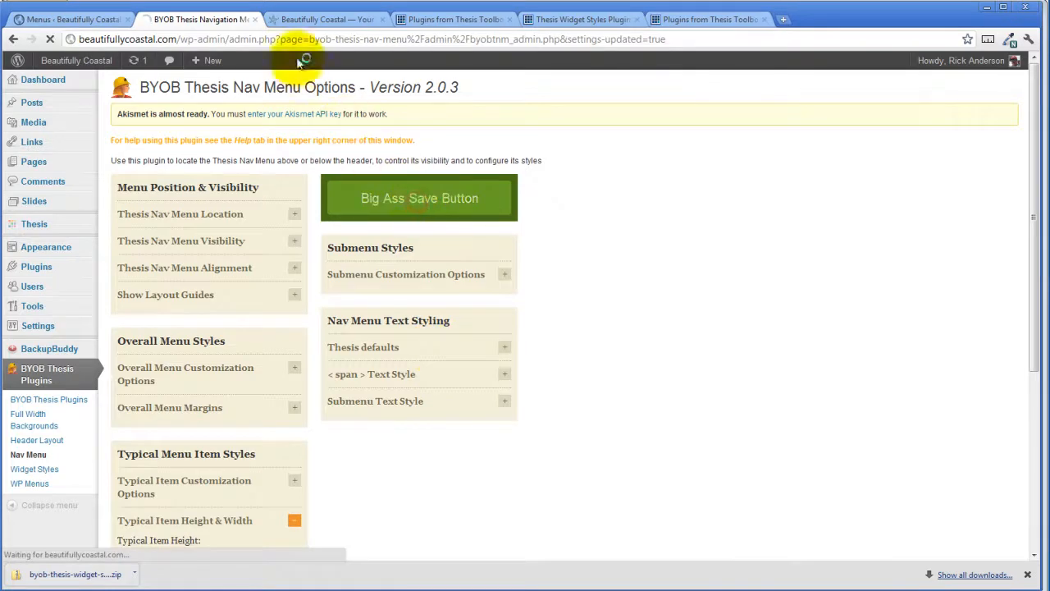
left_click(326, 19)
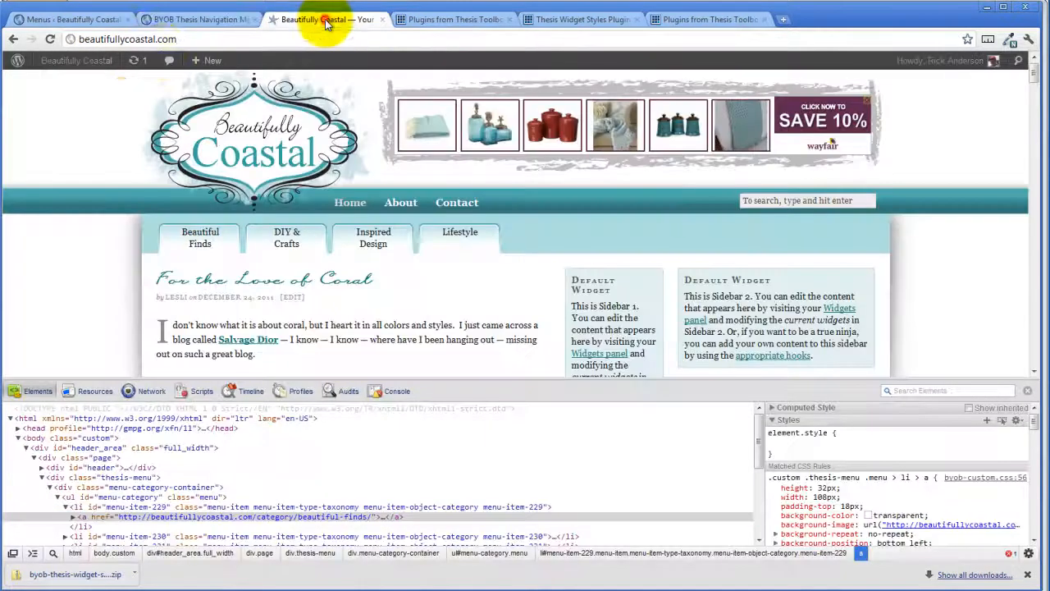
left_click(50, 39)
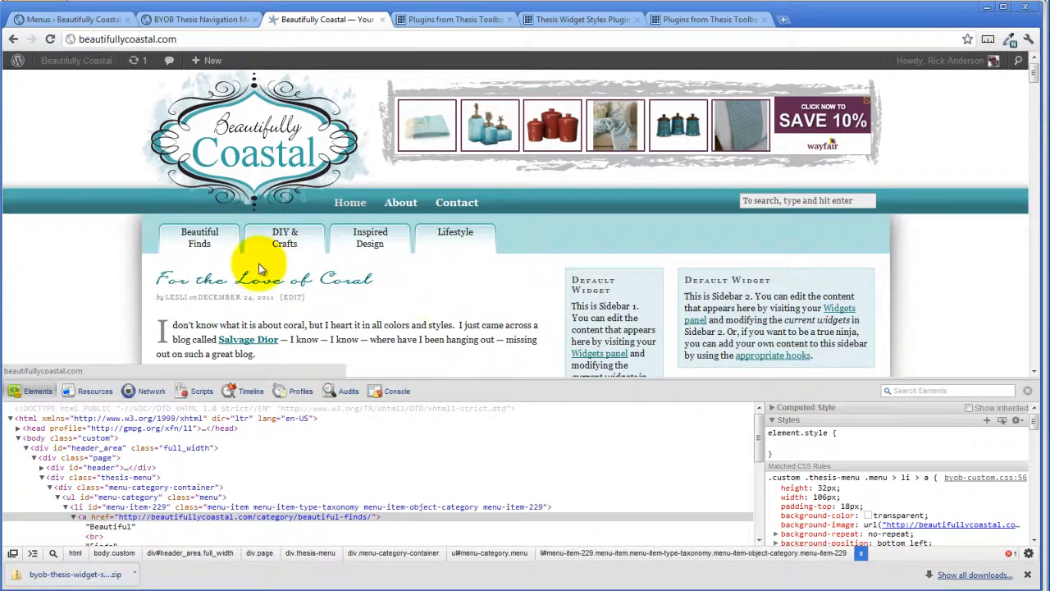
left_click(217, 31)
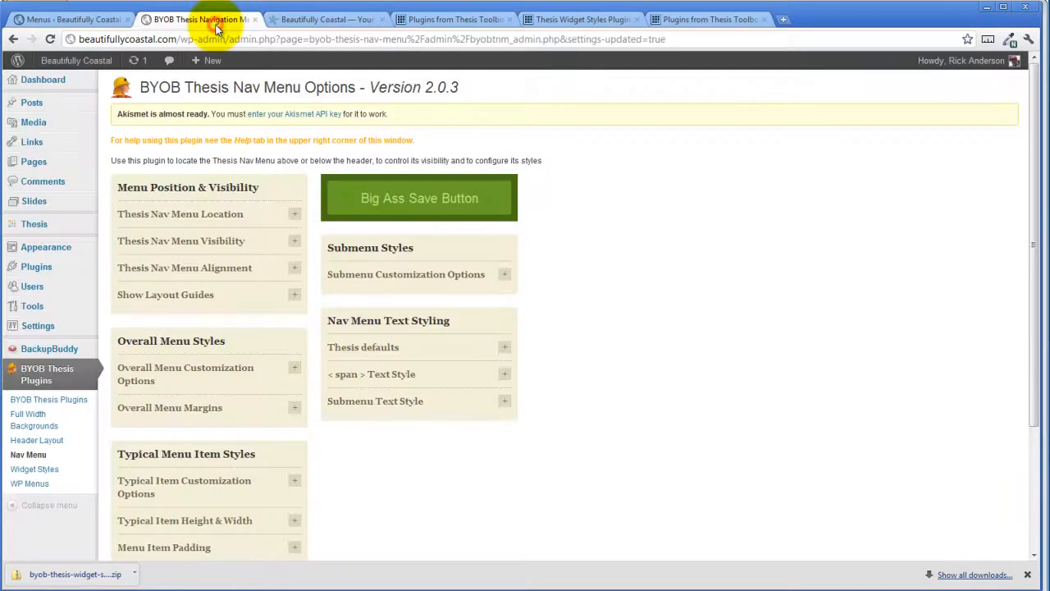
scroll(644, 374, "down", 1)
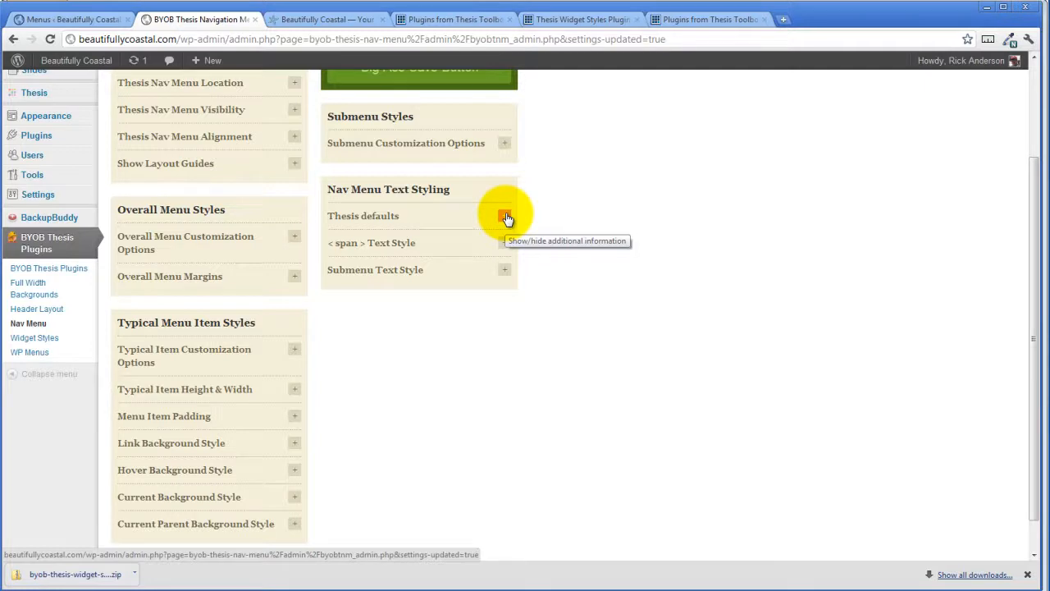
scroll(83, 327, "up", 2)
mouse_move(84, 327)
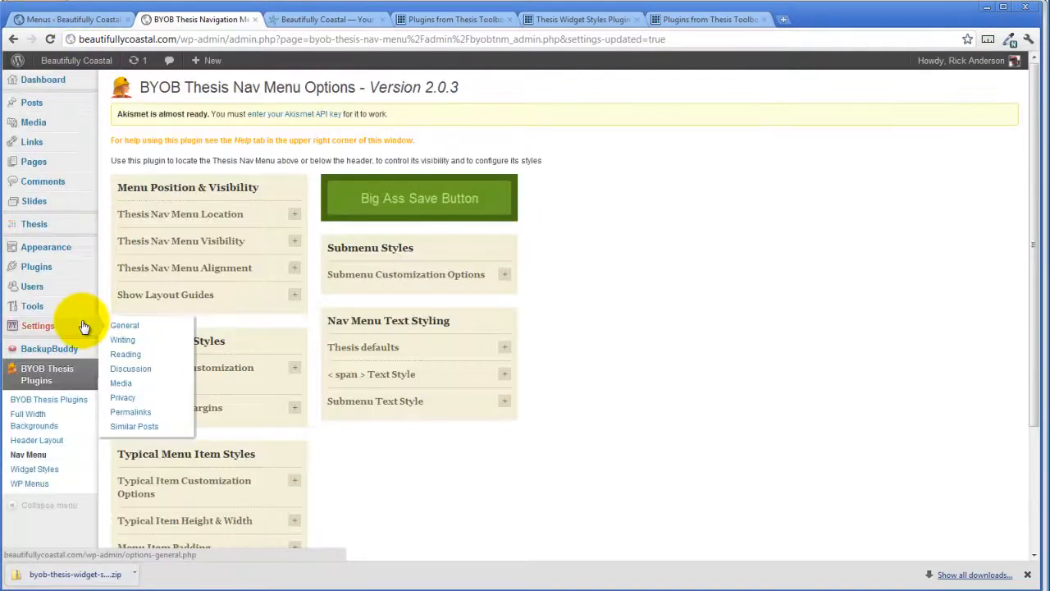
- In the Thesis Design Options, set the Nav Menu font to Times New Roman
left_click(69, 20)
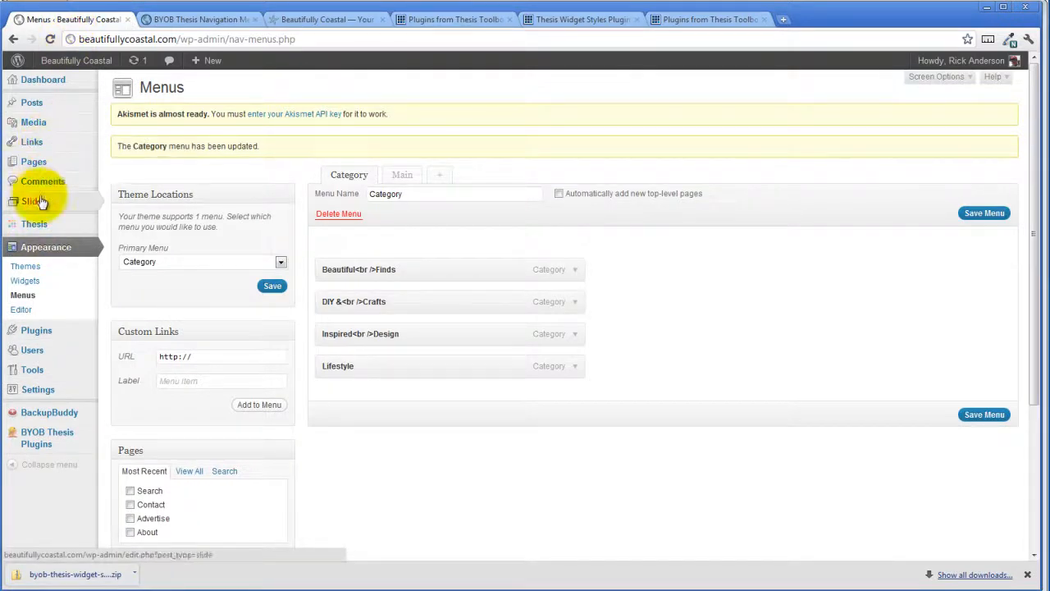
mouse_move(36, 224)
left_click(137, 237)
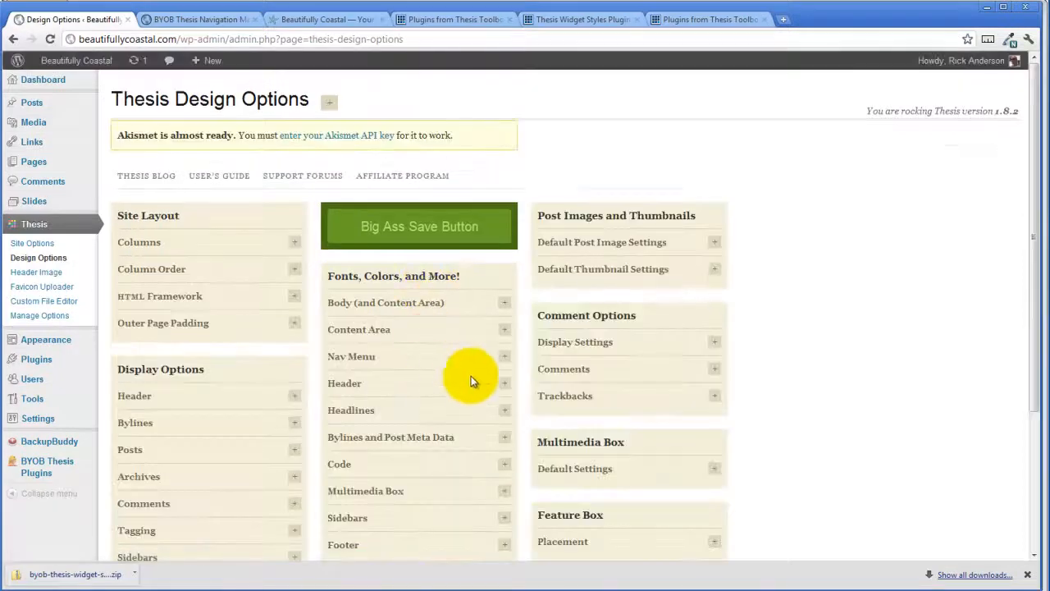
scroll(467, 359, "down", 2)
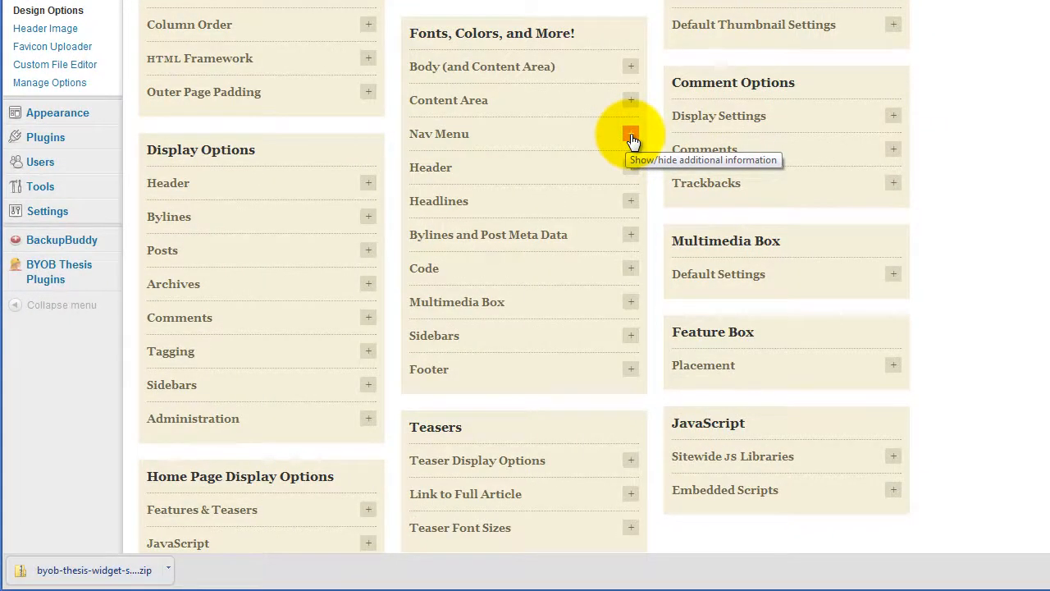
left_click(631, 134)
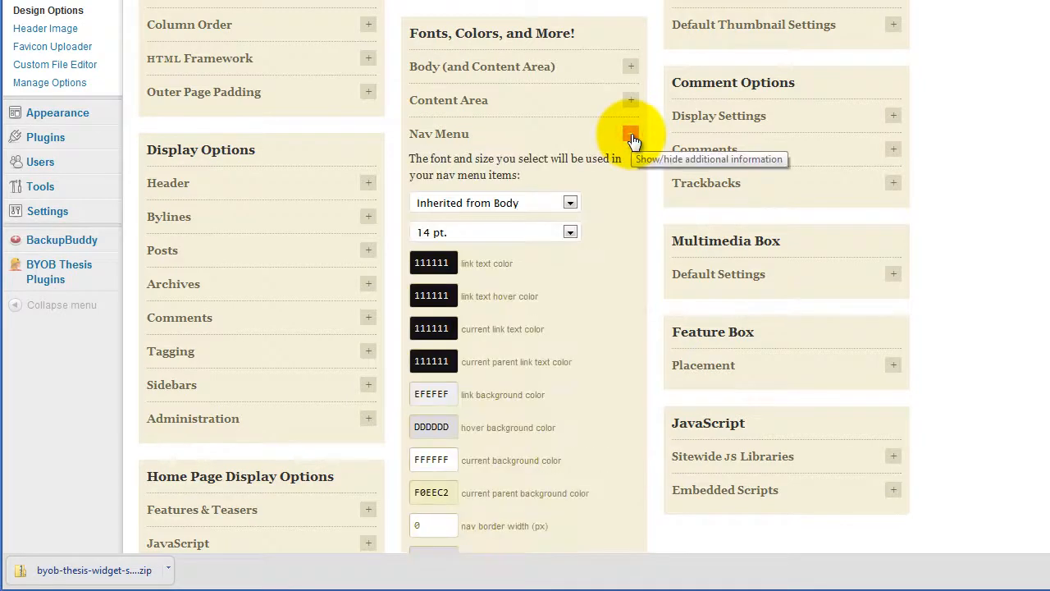
left_click(569, 204)
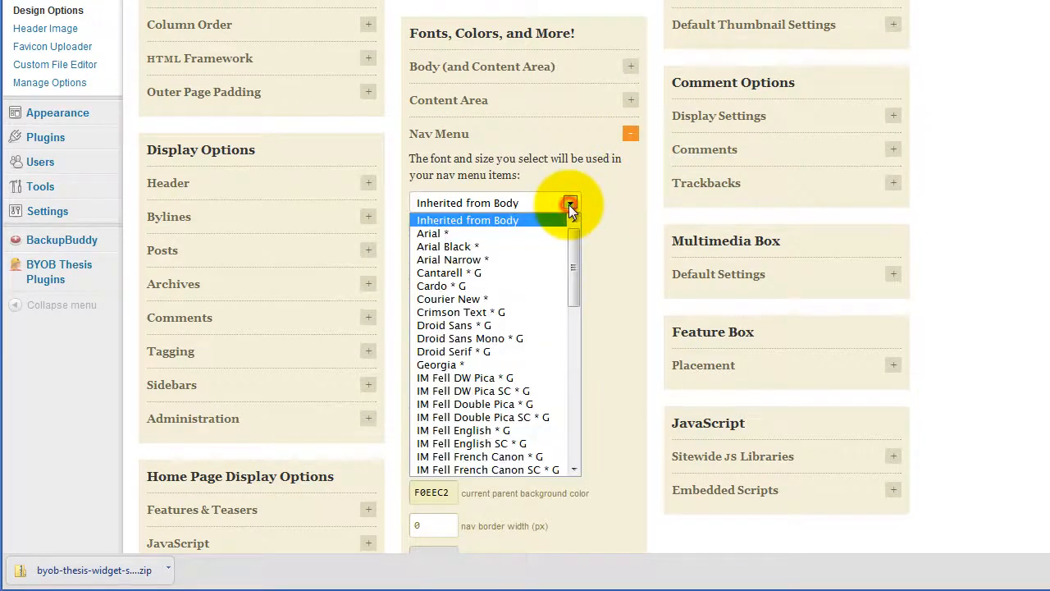
left_click_drag(572, 245, 573, 333)
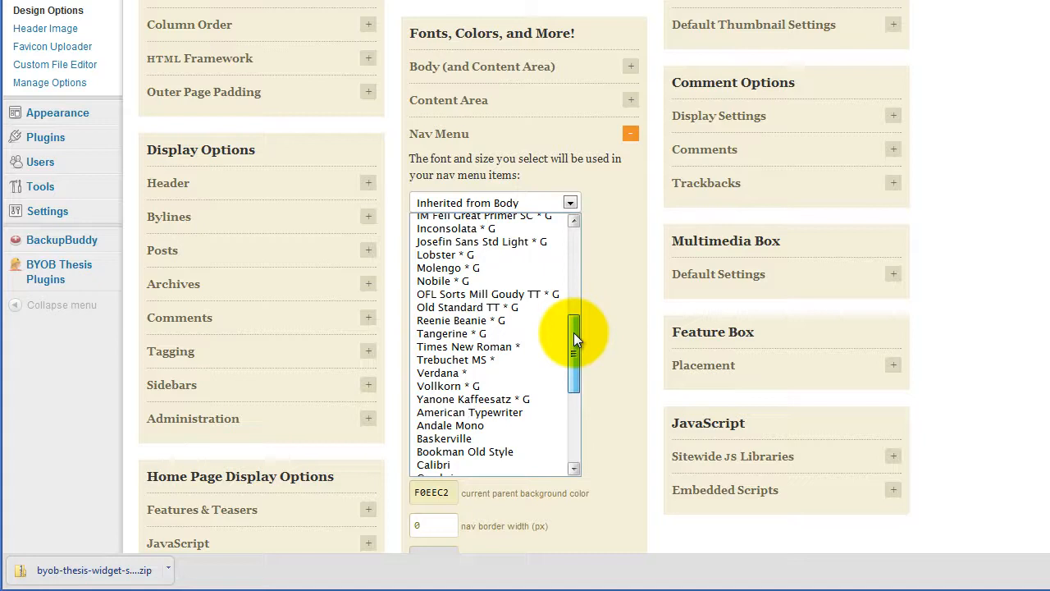
left_click(503, 351)
- Save the Thesis design options and reload the site to check the font of the menu tabs
left_click(450, 102)
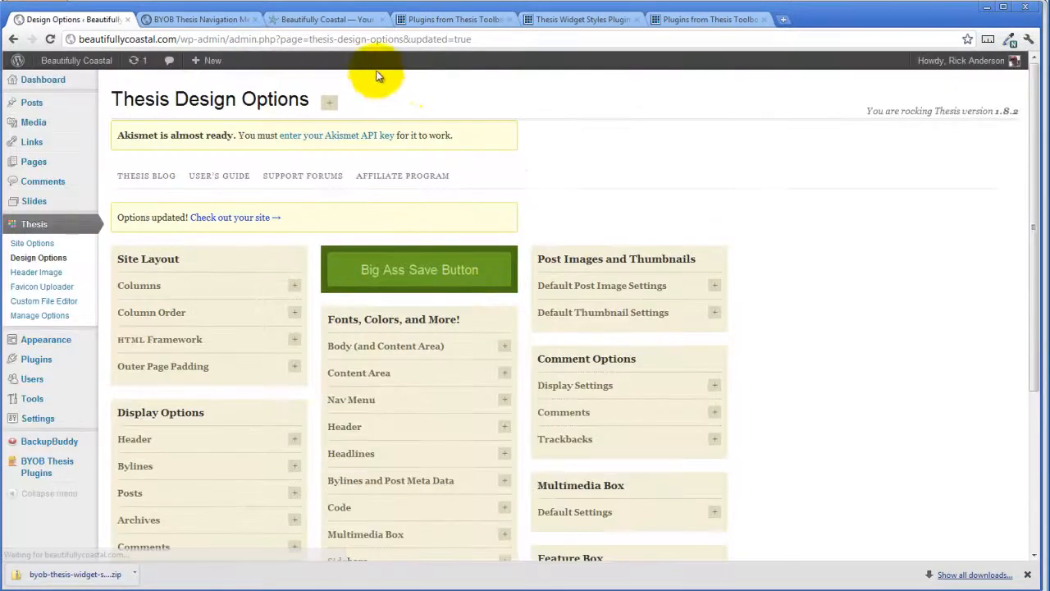
left_click(203, 21)
left_click(295, 21)
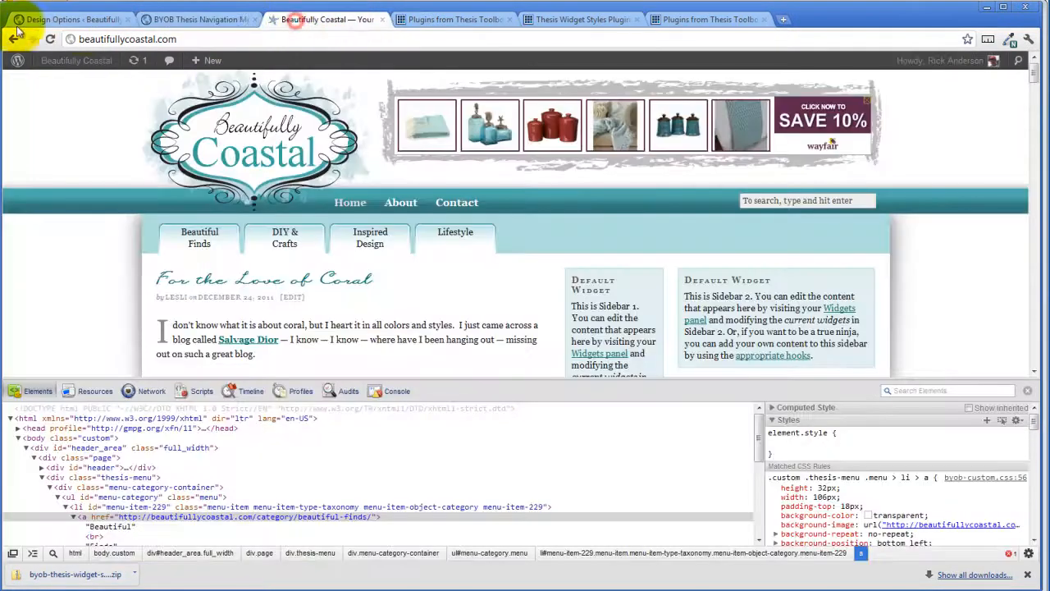
left_click(49, 39)
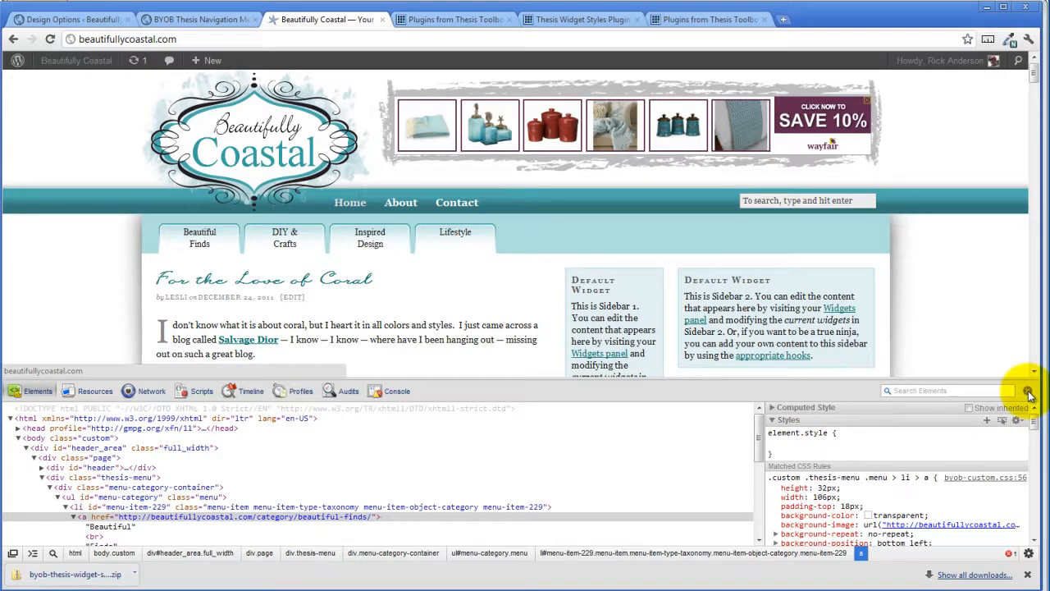
scroll(513, 295, "down", 5)
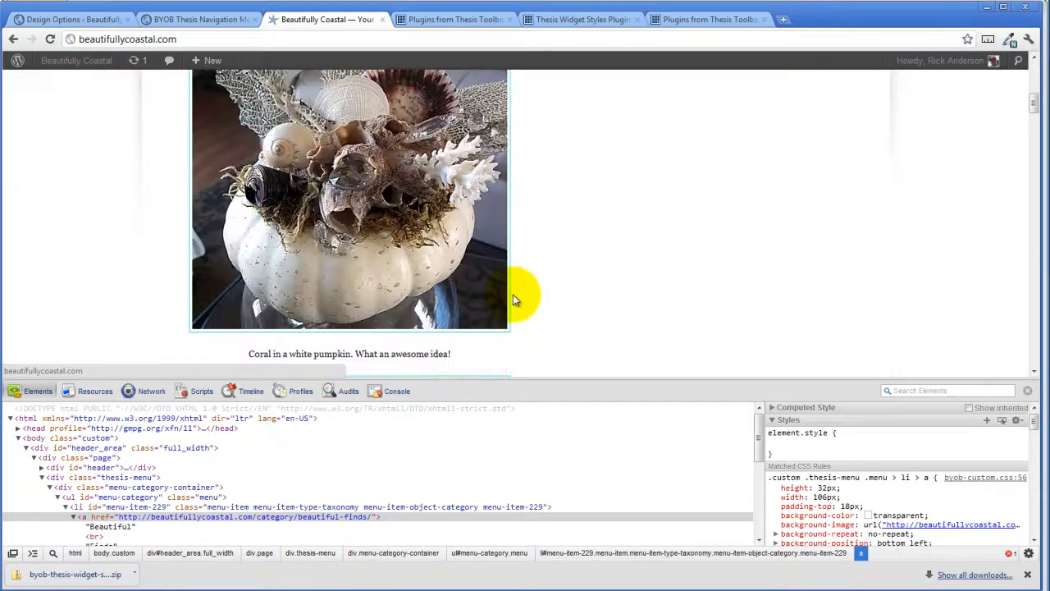
scroll(513, 299, "up", 5)
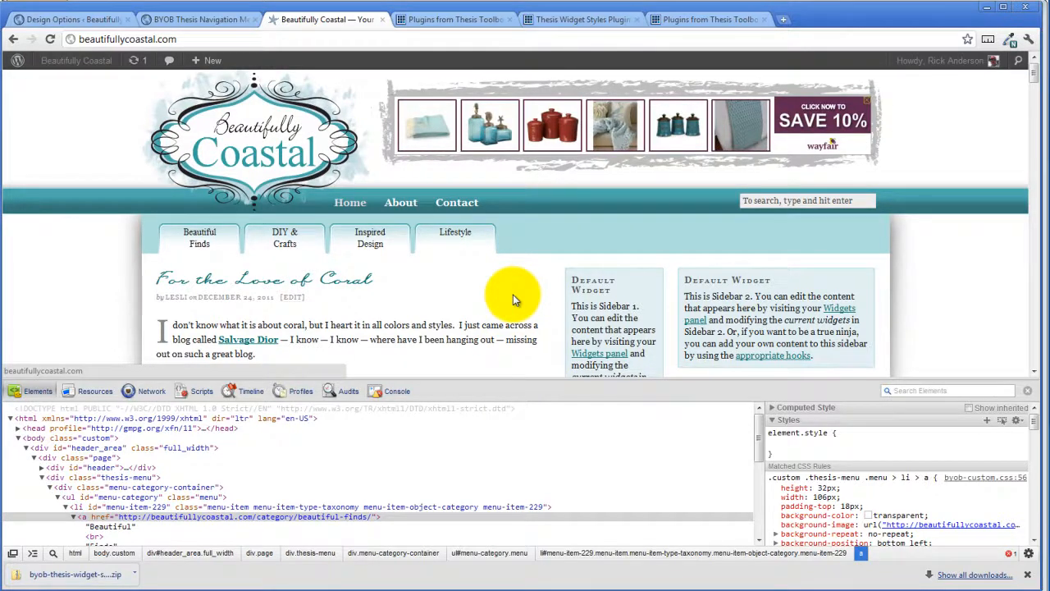
- Copy the hex code 347879 of the teal colour saved in the browser colour picker's history
left_click(1009, 39)
left_click(340, 201)
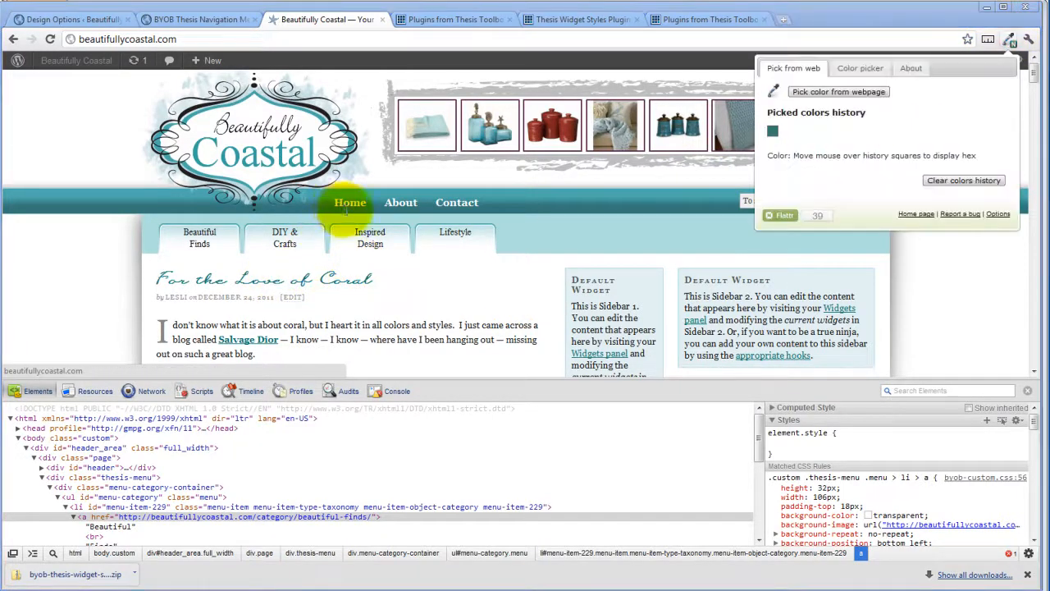
mouse_move(771, 134)
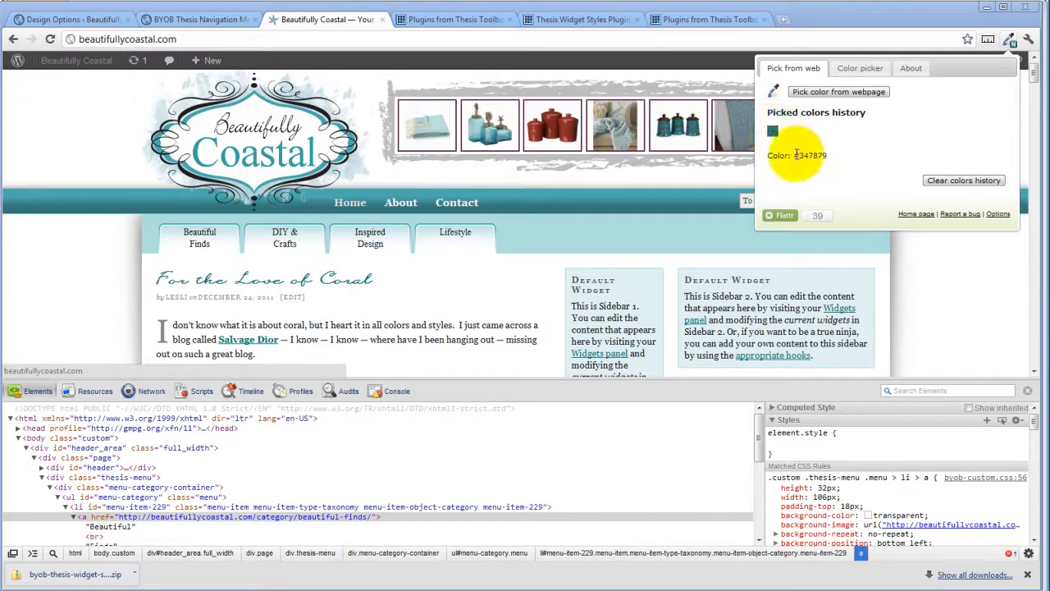
left_click_drag(797, 156, 829, 156)
key("ctrl+c")
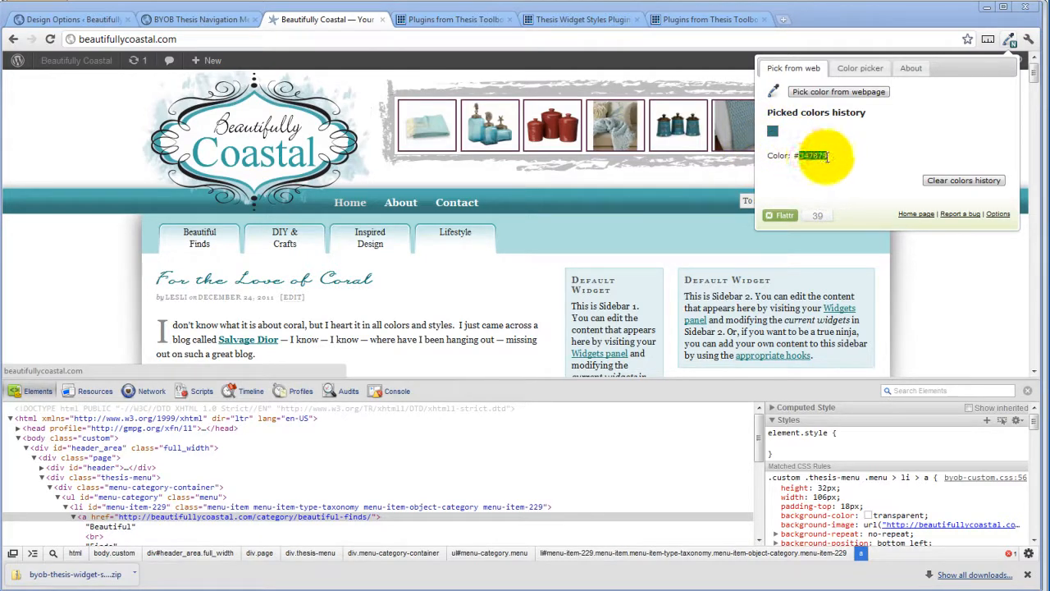
left_click(209, 19)
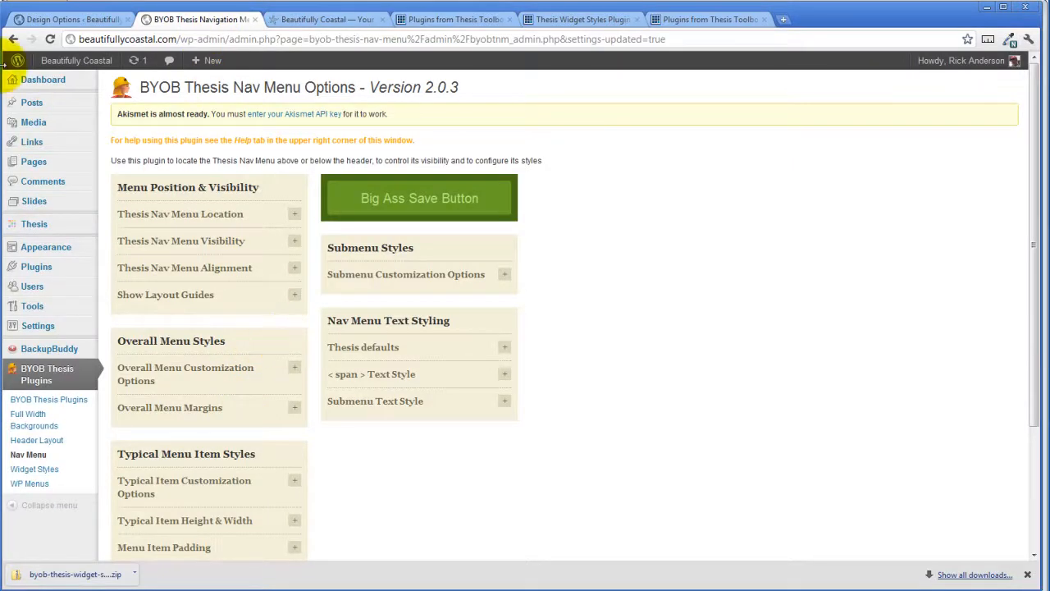
left_click(82, 18)
scroll(408, 328, "down", 2)
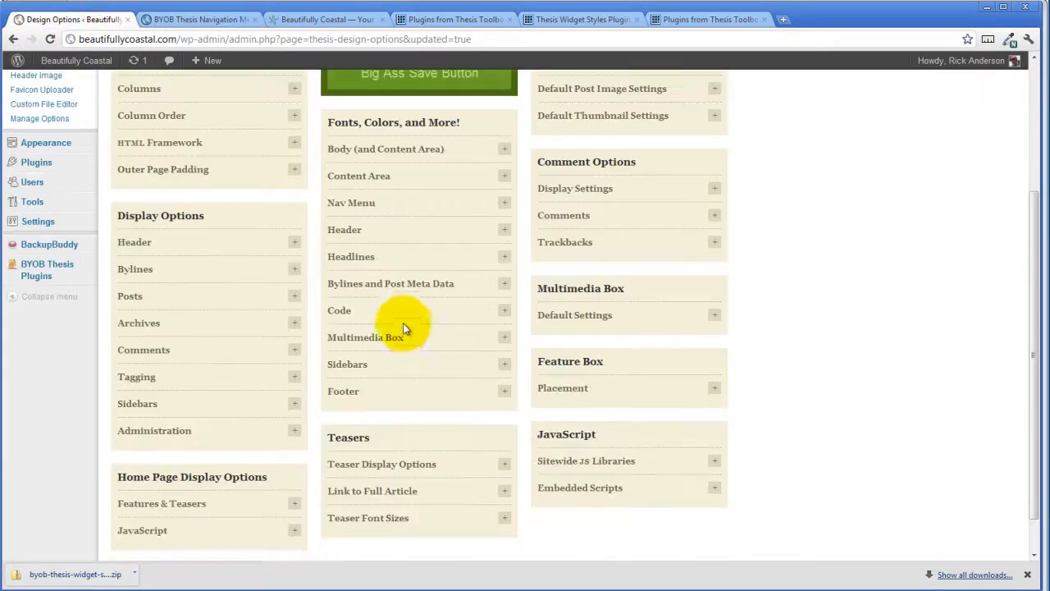
left_click(248, 22)
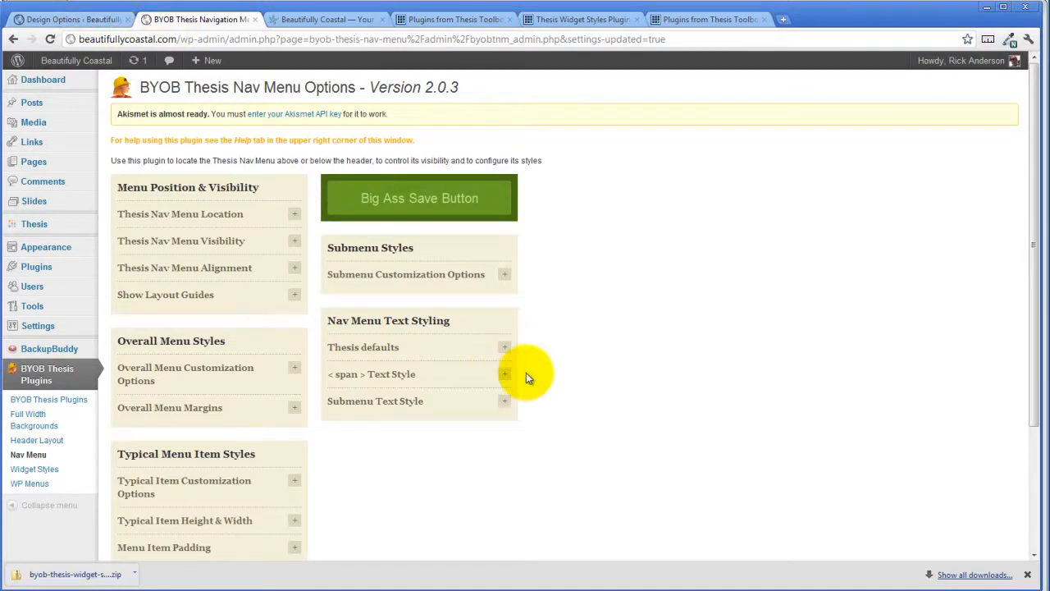
scroll(526, 374, "down", 3)
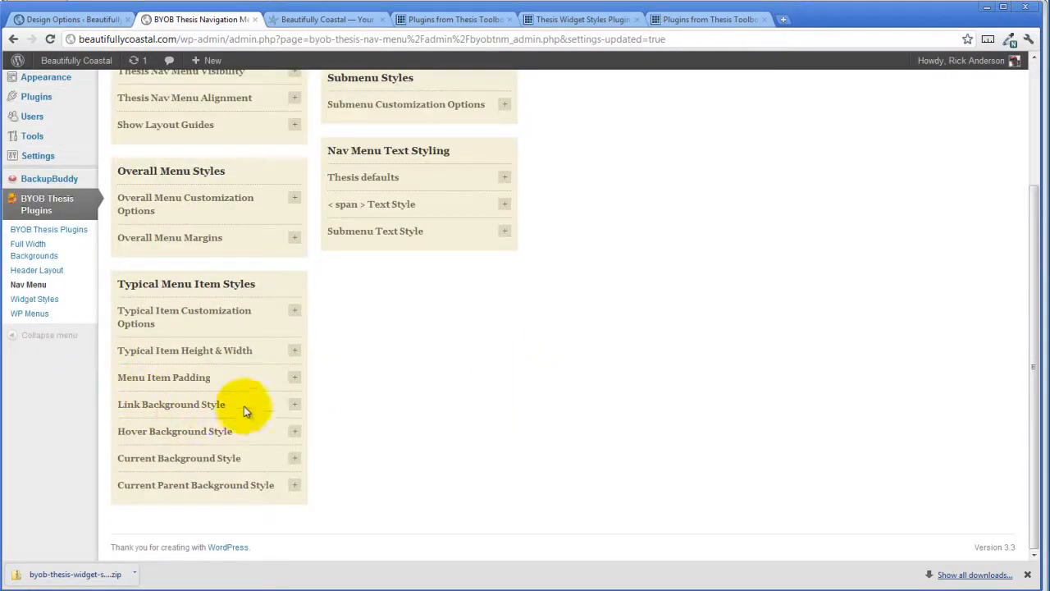
- In the Thesis Design Options, set the Nav Menu link text color to the copied value 347879
left_click(72, 20)
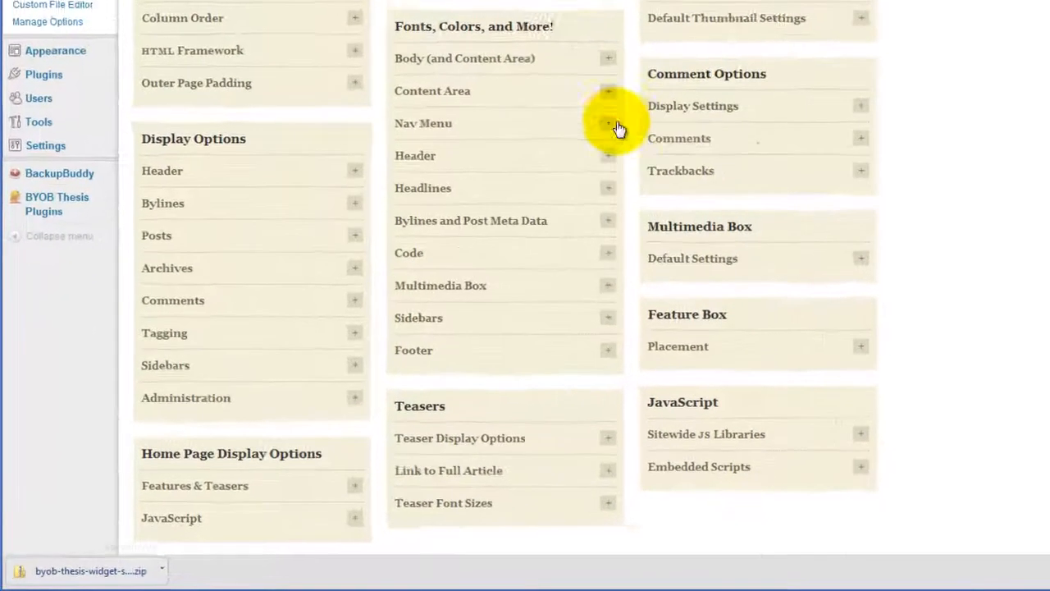
left_click(515, 194)
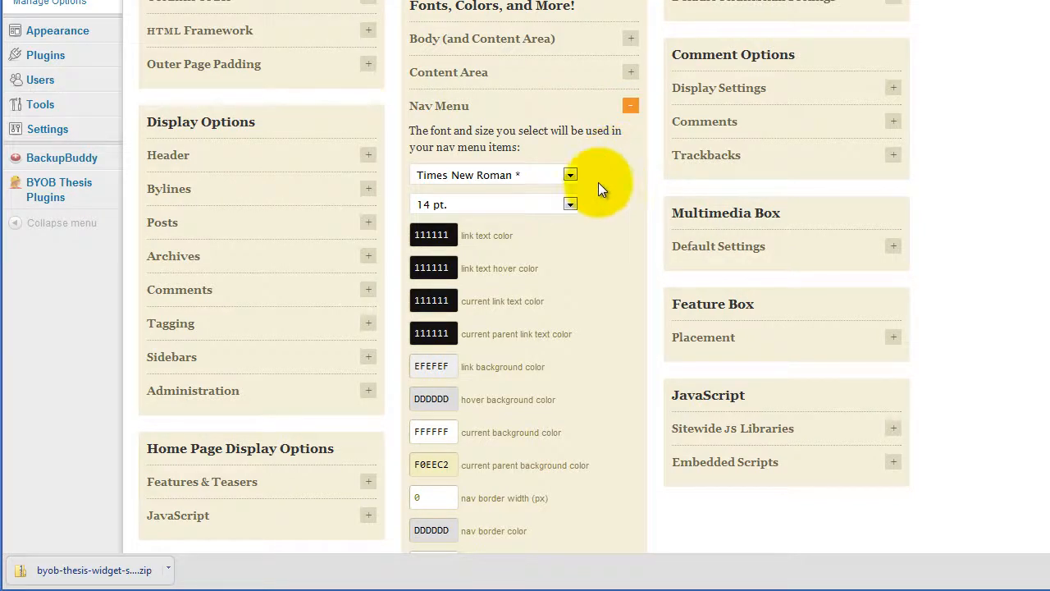
left_click(446, 235)
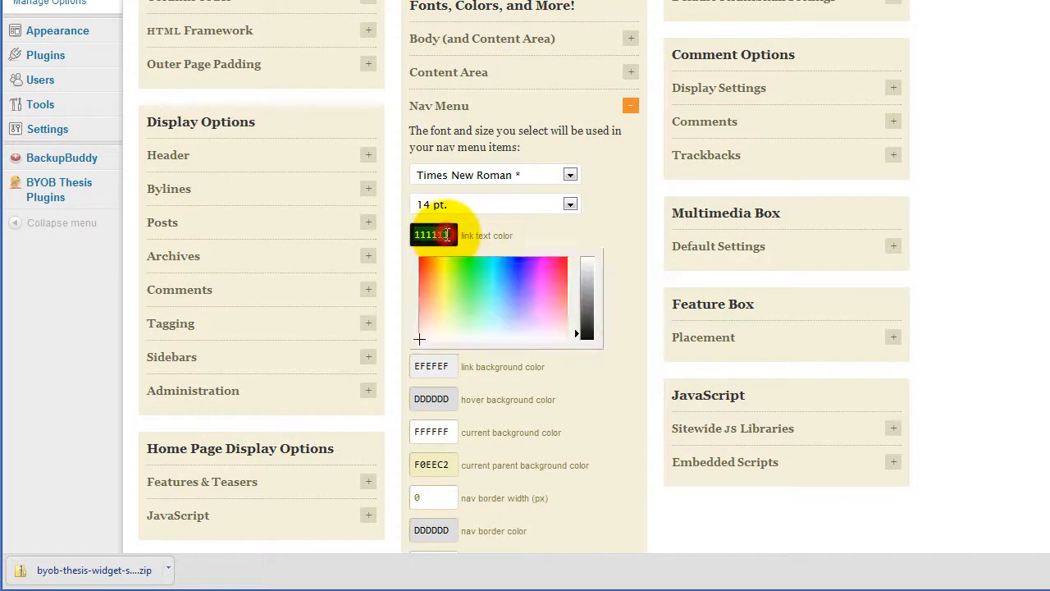
key("ctrl+v")
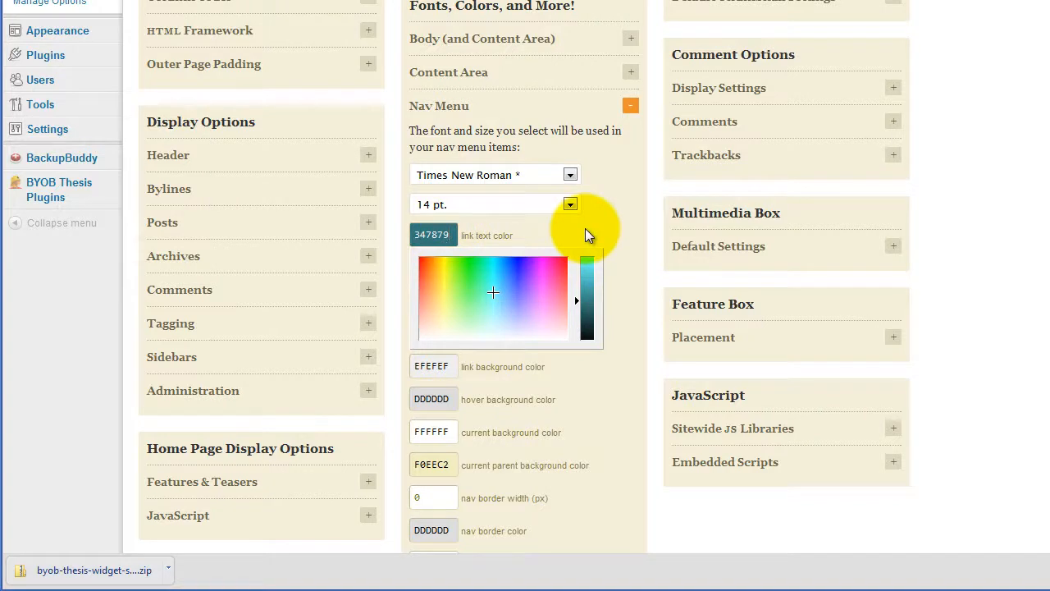
left_click(585, 232)
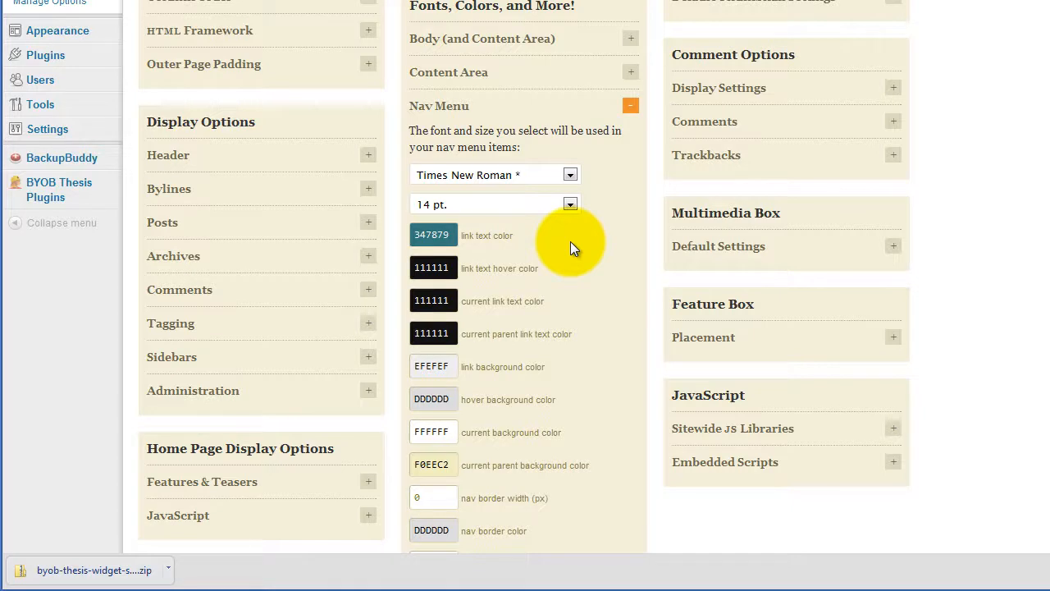
- Set both the current link text color and the current parent link text color of the Nav Menu to 347879
left_click(427, 301)
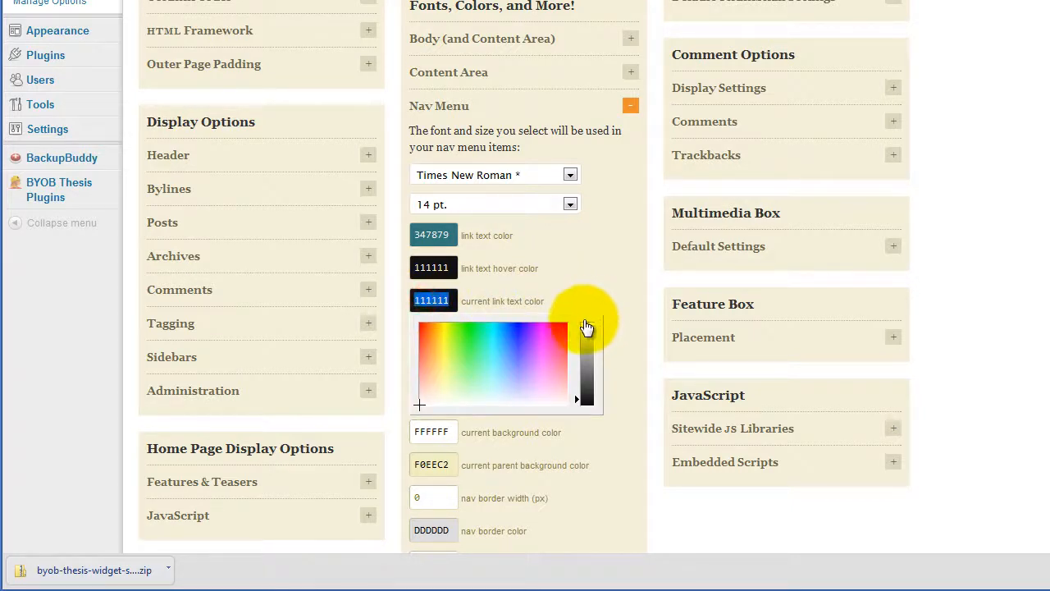
key("ctrl+v")
left_click(582, 269)
double_click(446, 338)
key("ctrl+v")
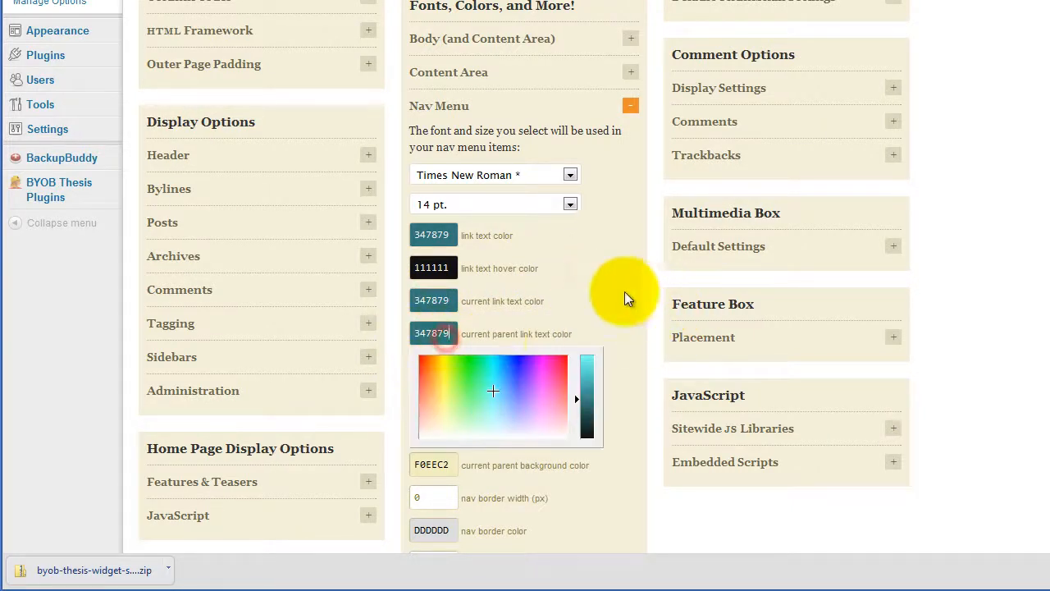
left_click(621, 288)
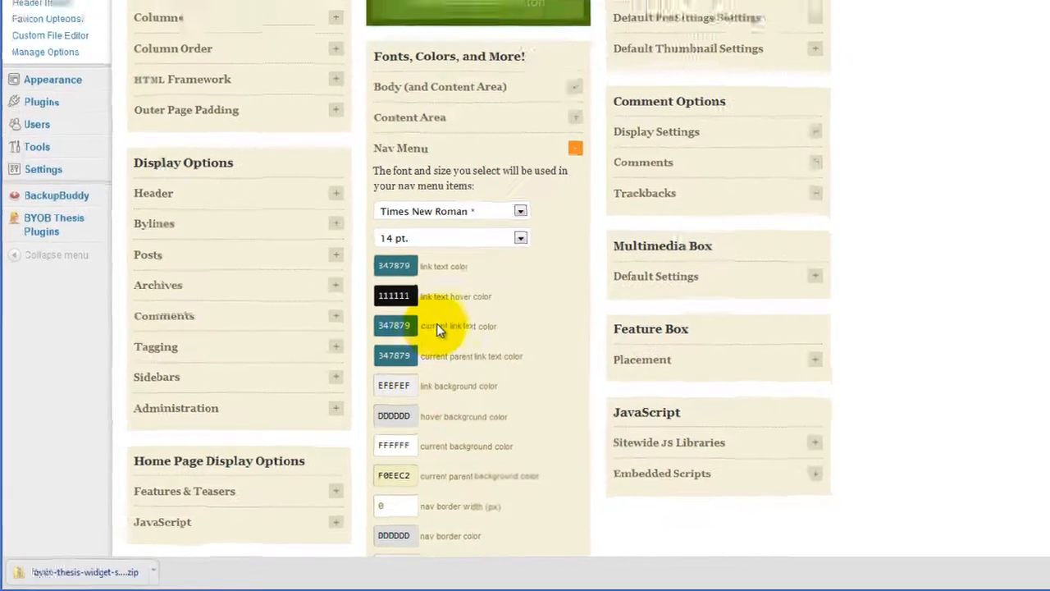
- Save the Thesis design options and reload the site to check the text colour of the menu tabs
left_click(478, 2)
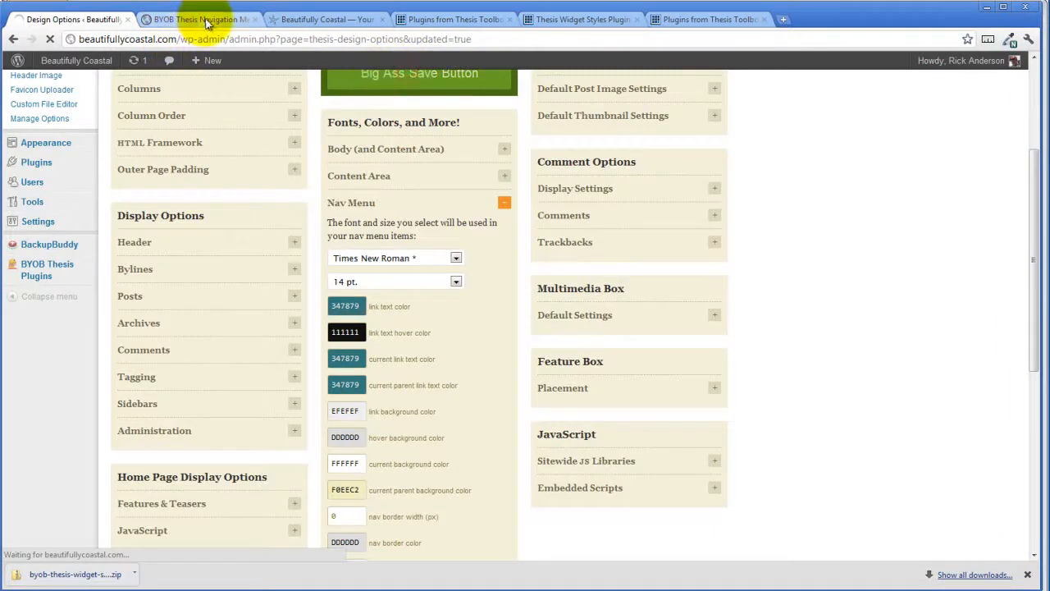
left_click(316, 18)
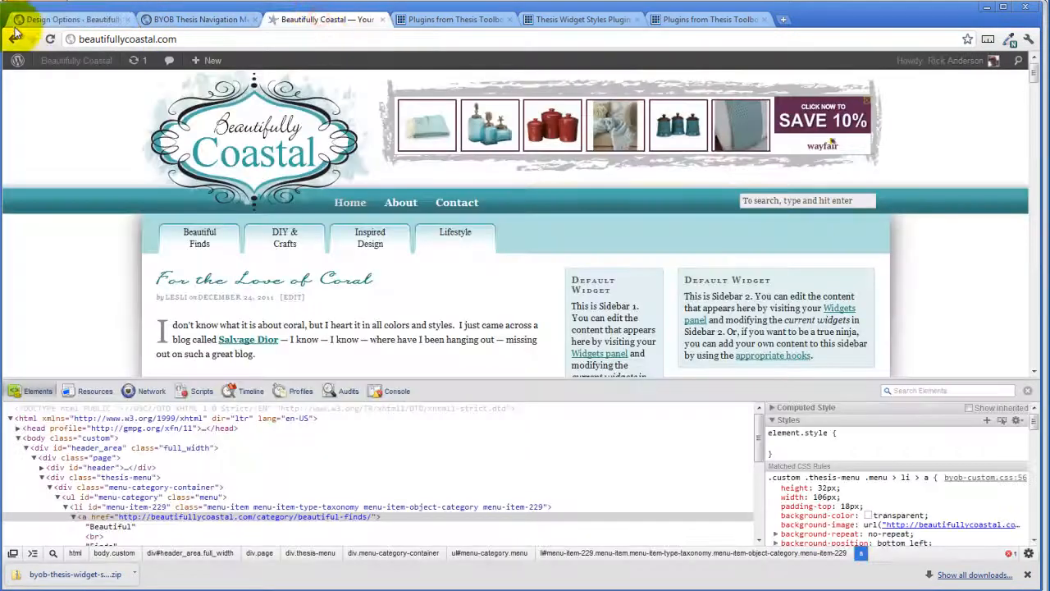
left_click(50, 38)
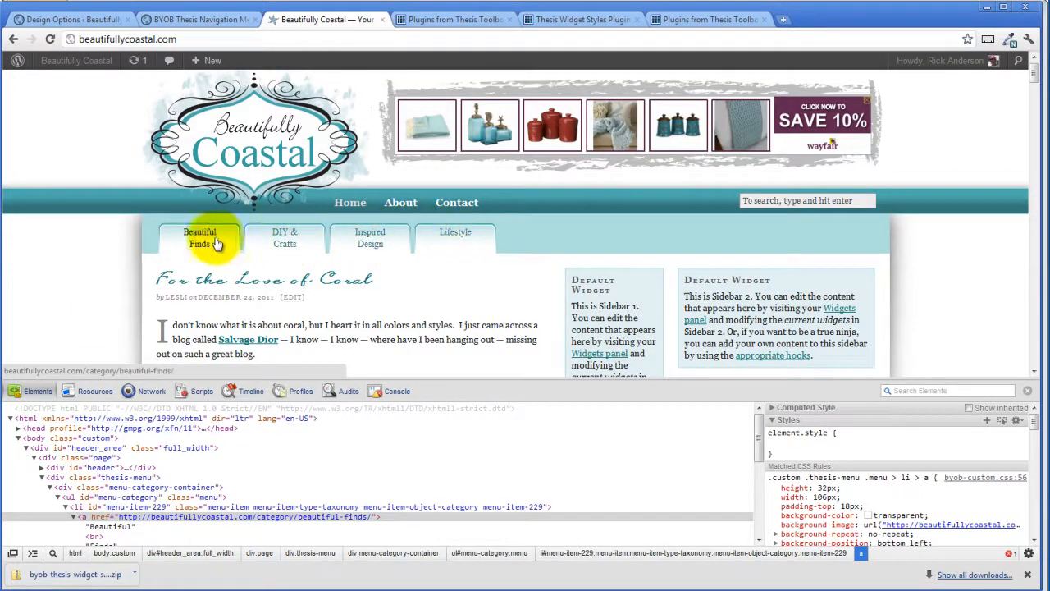
- In the BYOB Thesis Nav Menu options, make the menu text bold under the Thesis defaults text styling
left_click(206, 20)
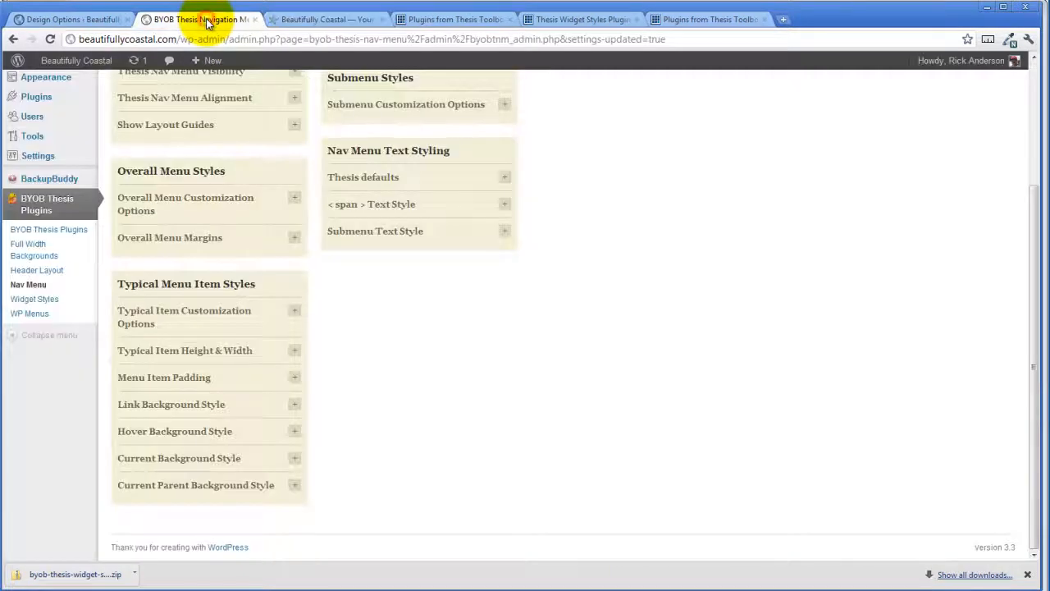
scroll(449, 449, "up", 3)
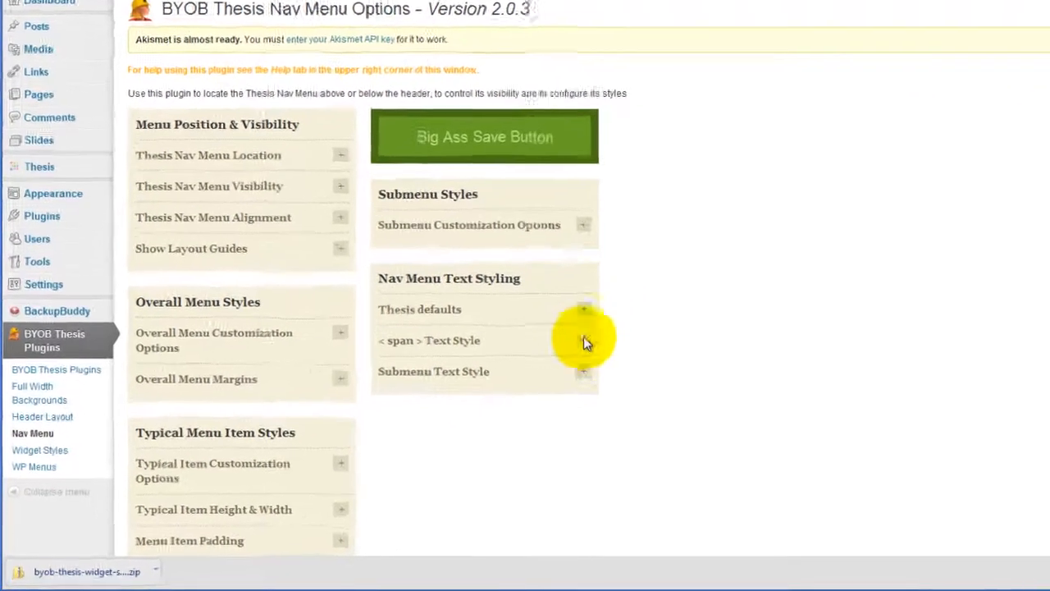
left_click(584, 309)
scroll(722, 278, "down", 3)
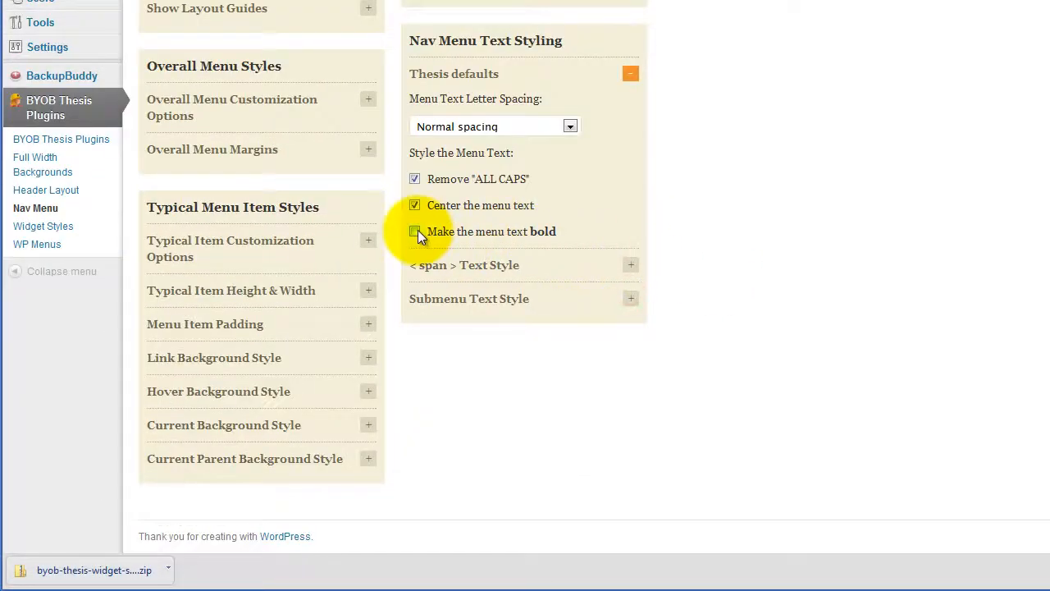
left_click(415, 231)
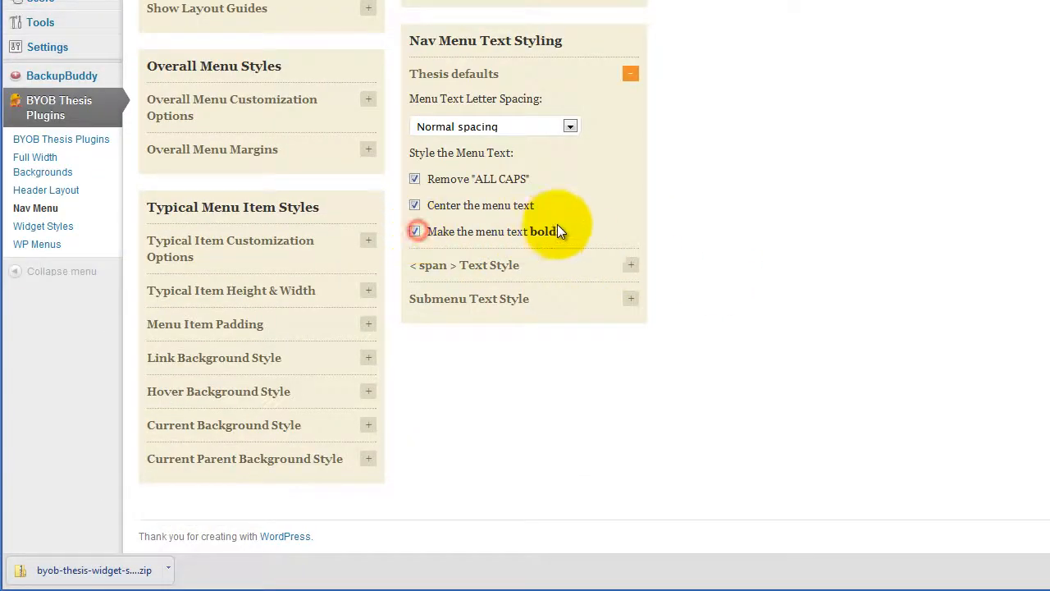
- Save the nav menu options and reload the site to check the bold tab text
scroll(742, 233, "up", 3)
left_click(527, 87)
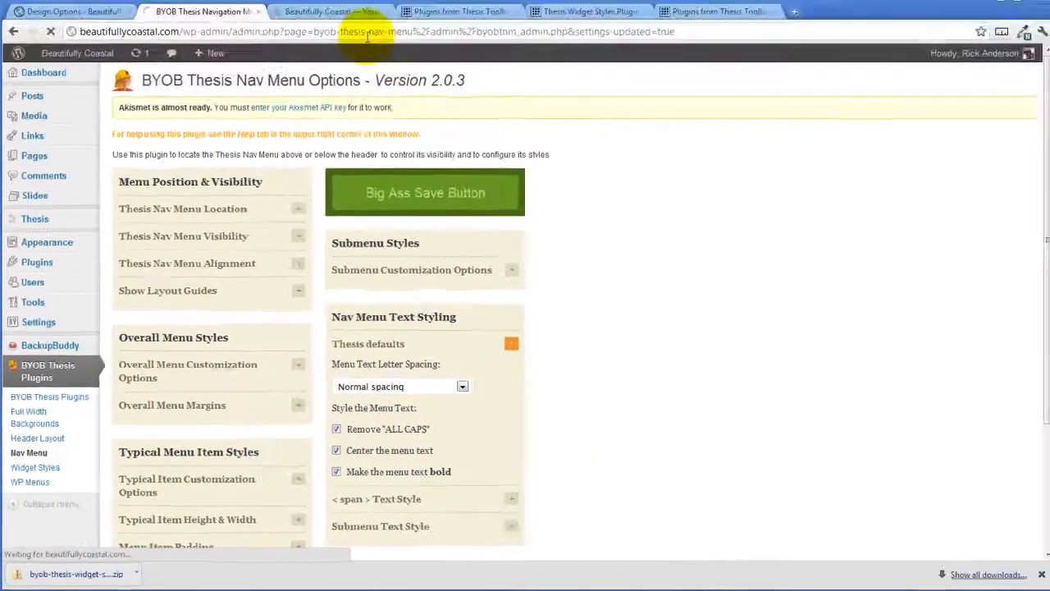
left_click(345, 11)
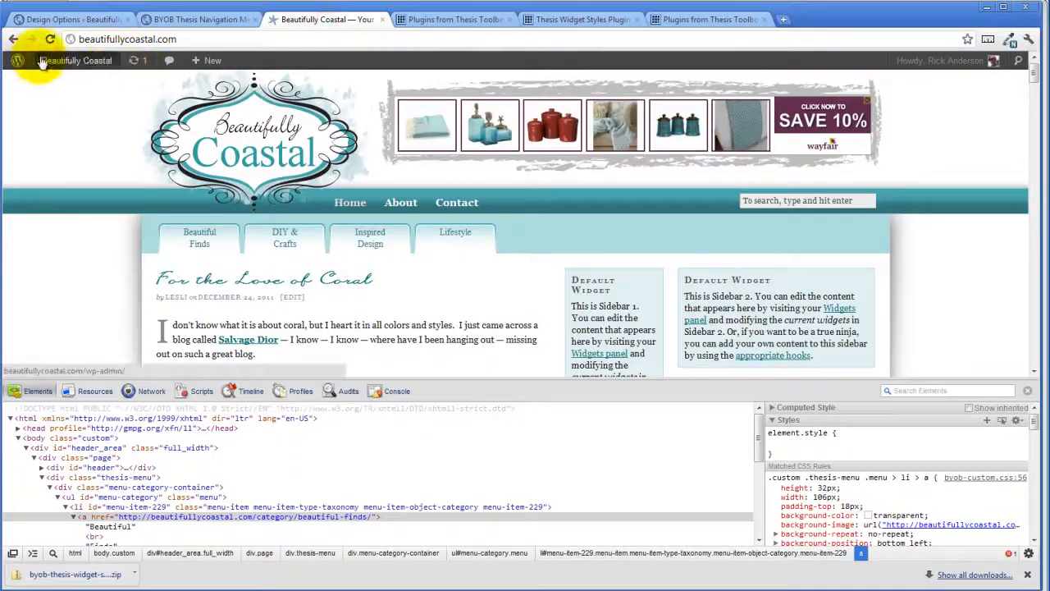
left_click(50, 38)
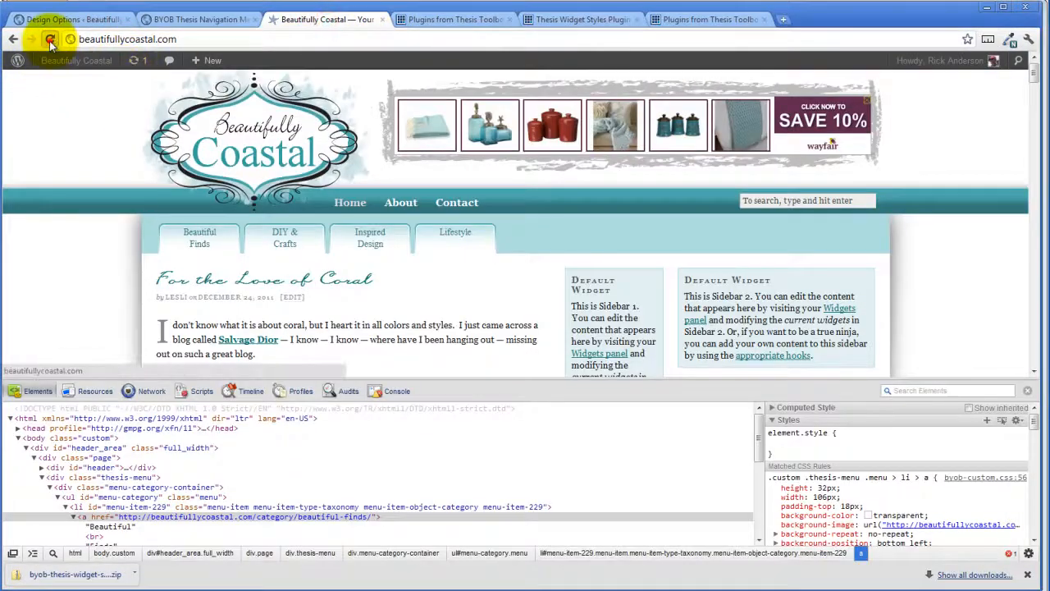